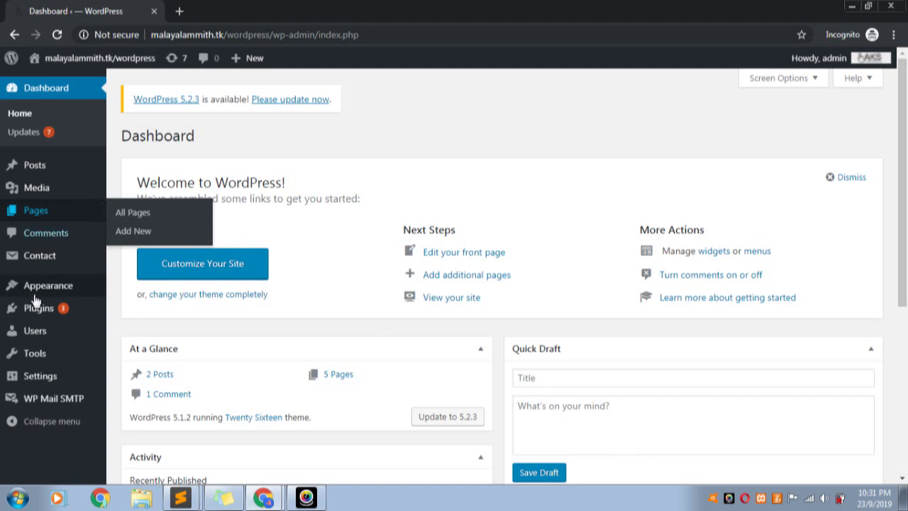
Go to Appearance > Widgets from the admin sidebar
{"action": "mouse_move", "coordinate": [41, 298]}
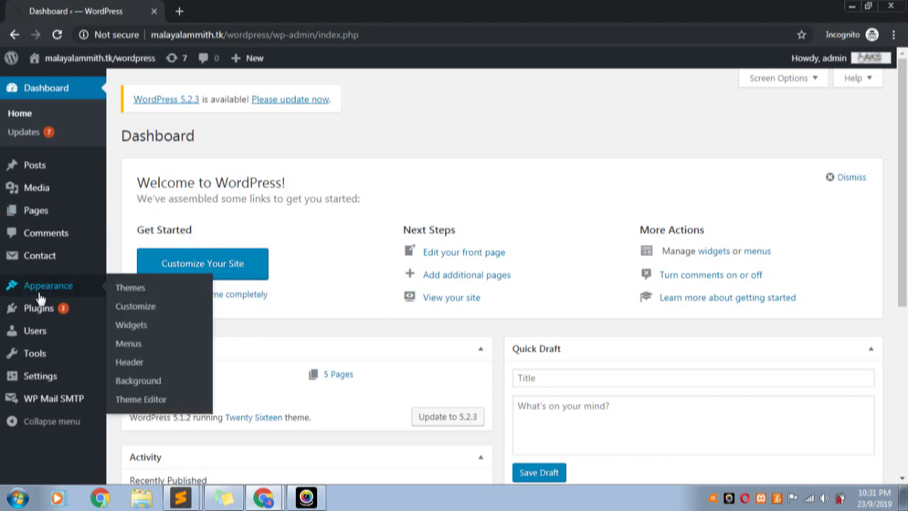
{"action": "mouse_move", "coordinate": [102, 332]}
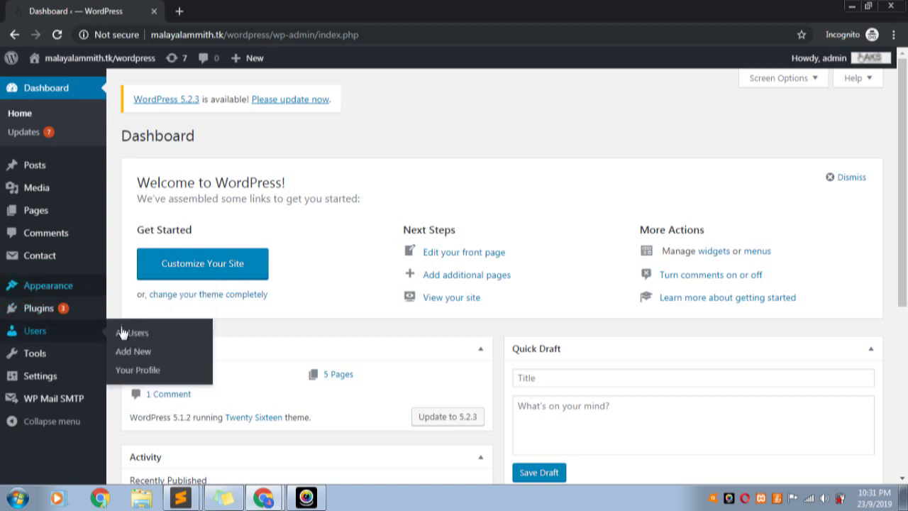
{"action": "mouse_move", "coordinate": [100, 291]}
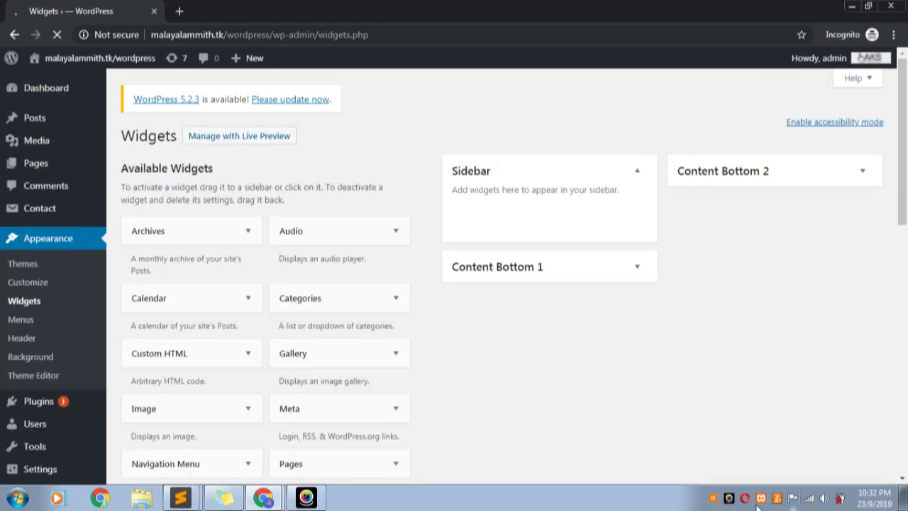
{"action": "scroll", "coordinate": [721, 366], "scroll_direction": "down", "scroll_amount": 1}
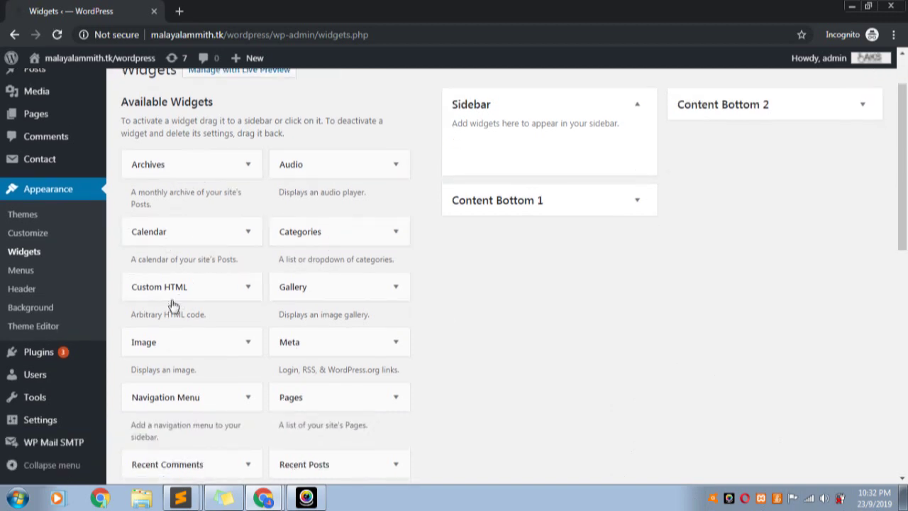
{"action": "scroll", "coordinate": [309, 296], "scroll_direction": "down", "scroll_amount": 1}
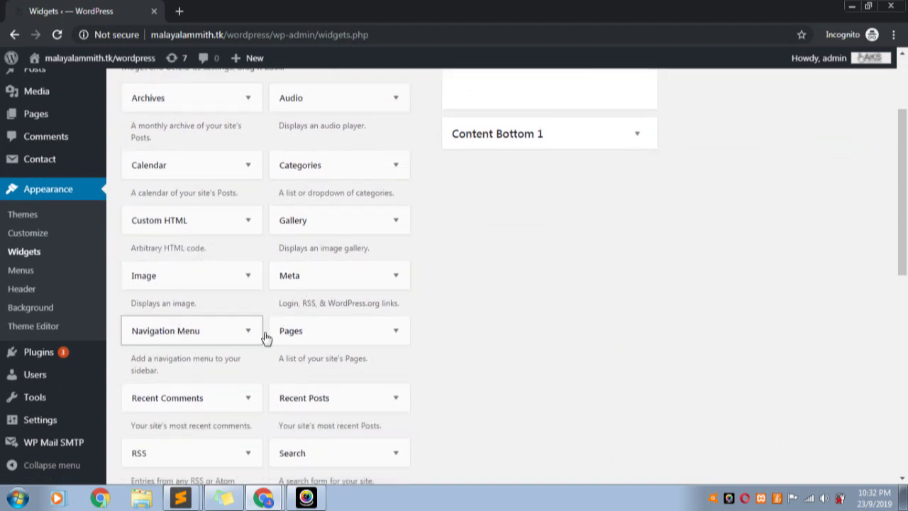
{"action": "scroll", "coordinate": [304, 338], "scroll_direction": "down", "scroll_amount": 1}
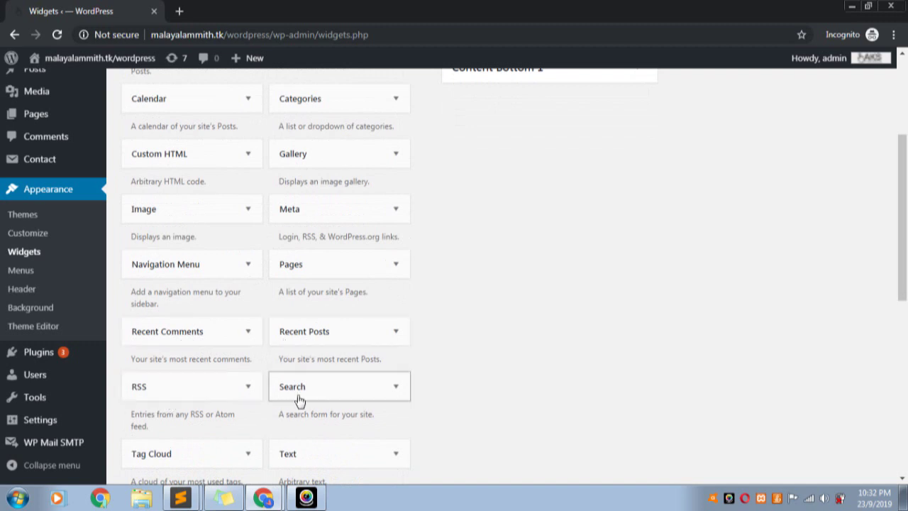
{"action": "scroll", "coordinate": [322, 400], "scroll_direction": "down", "scroll_amount": 1}
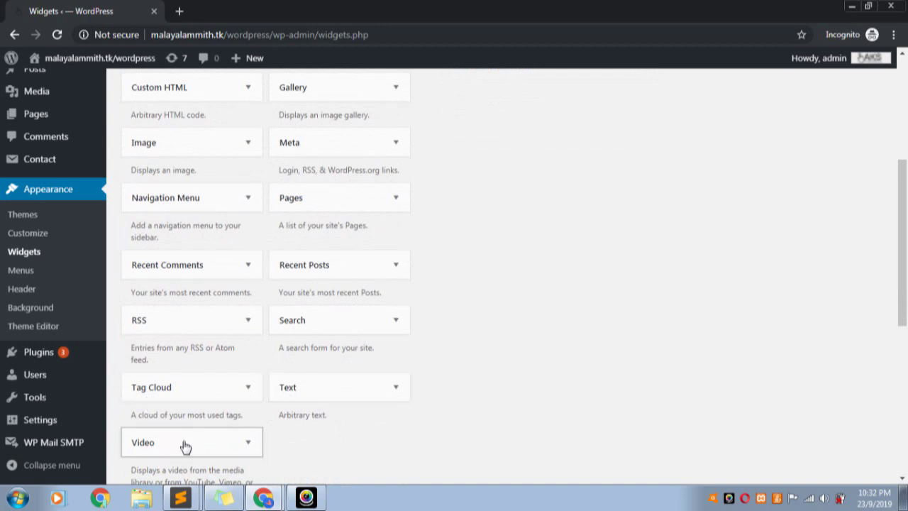
{"action": "scroll", "coordinate": [183, 443], "scroll_direction": "down", "scroll_amount": 2}
{"action": "scroll", "coordinate": [186, 332], "scroll_direction": "up", "scroll_amount": 6}
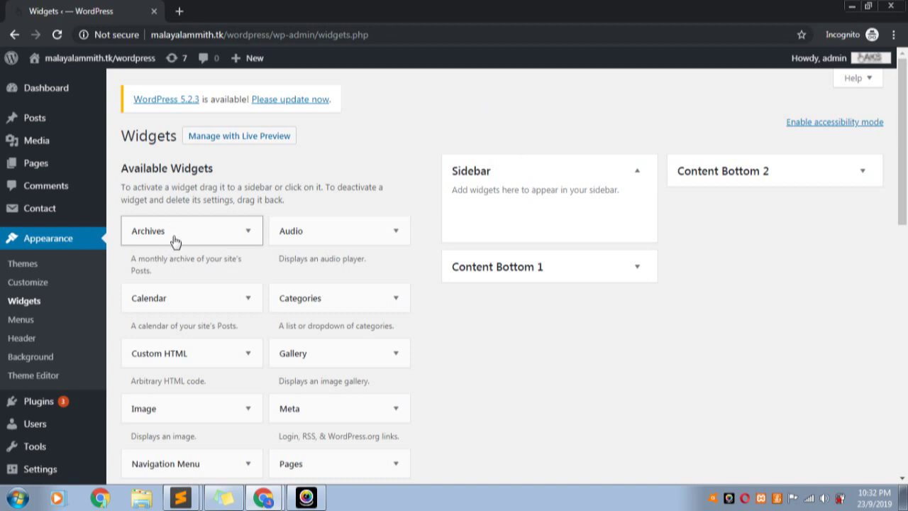
Add an Archives widget to the Sidebar and reload the live site to see monthly archives
{"action": "left_click", "coordinate": [176, 242]}
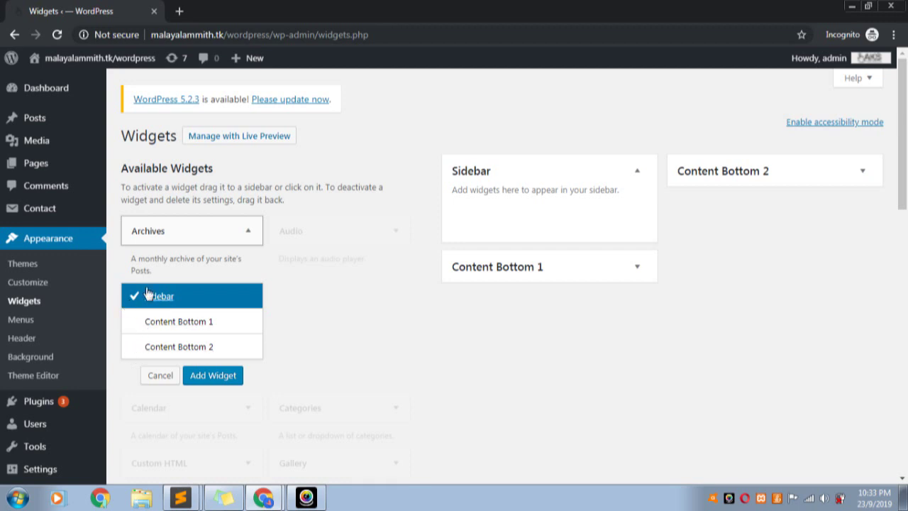
{"action": "left_click", "coordinate": [207, 378]}
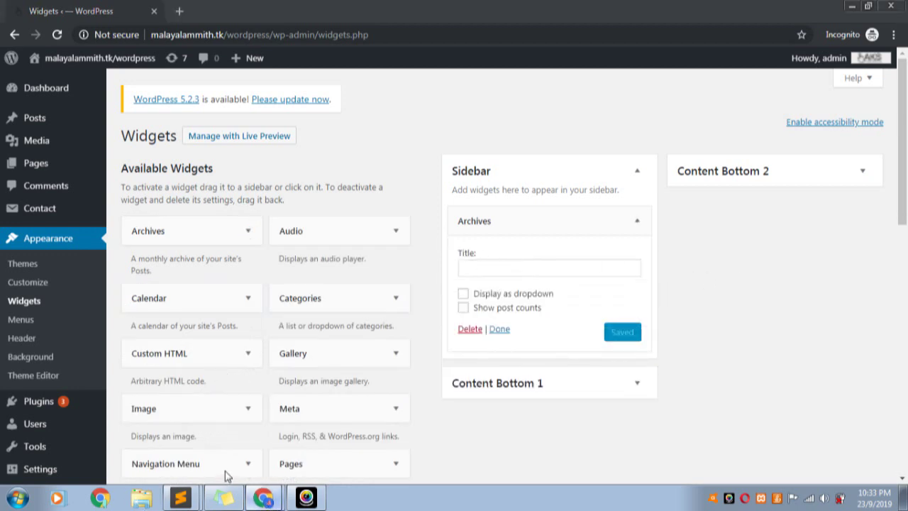
{"action": "left_click", "coordinate": [263, 496]}
{"action": "left_click", "coordinate": [57, 34]}
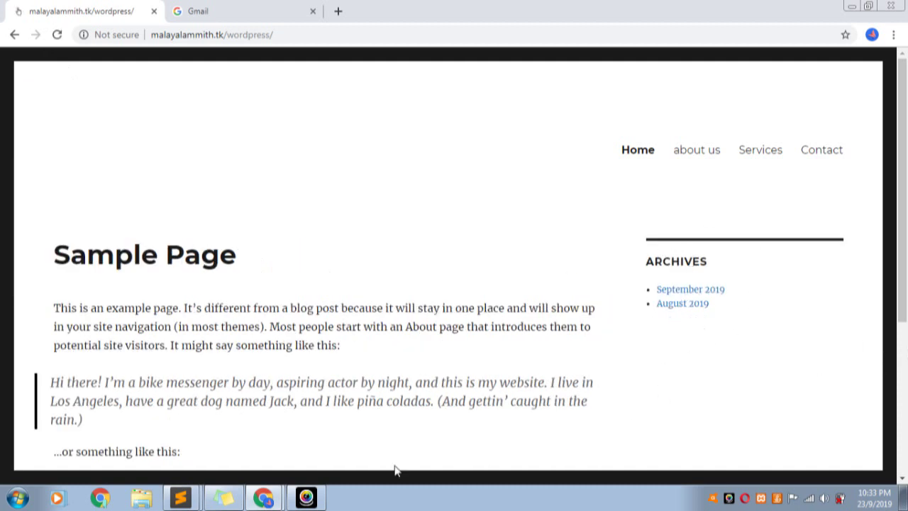
{"action": "mouse_move", "coordinate": [252, 474]}
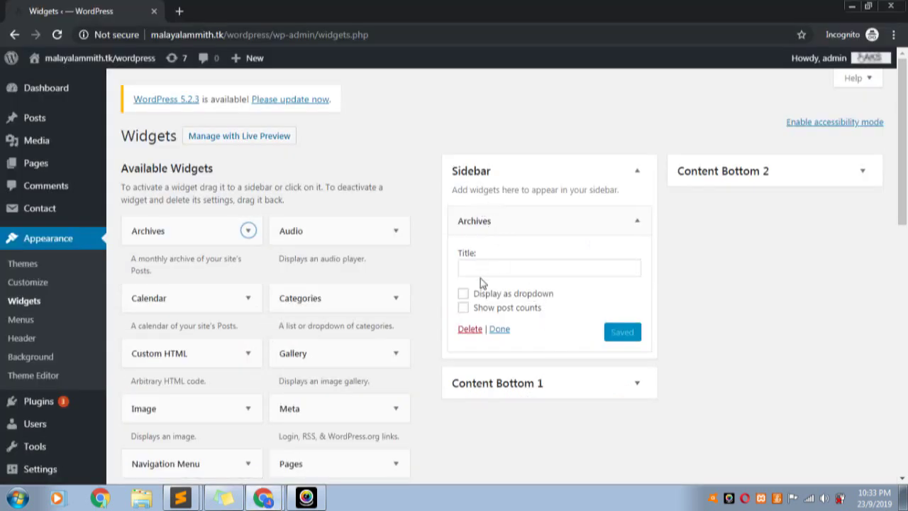
{"action": "left_click", "coordinate": [486, 269]}
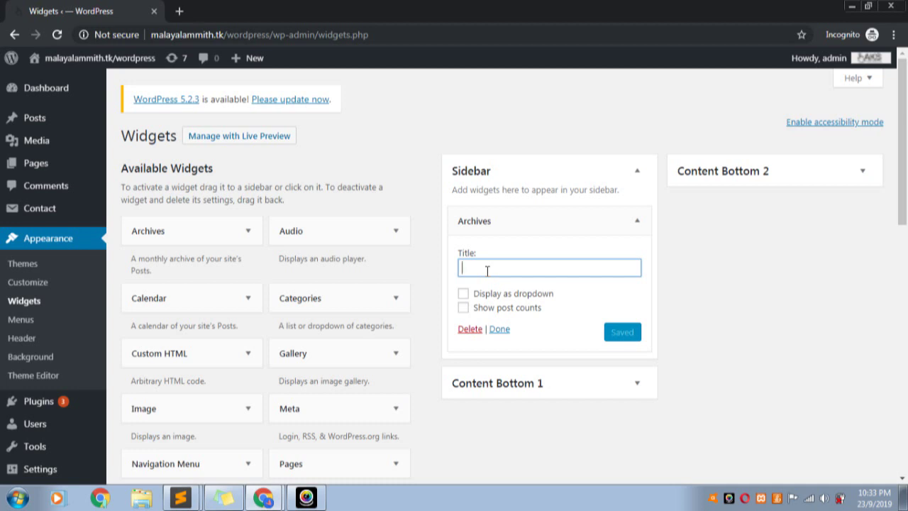
Title the Archives widget 'Archives', enable dropdown display and post counts, and save
{"action": "type", "text": "a"}
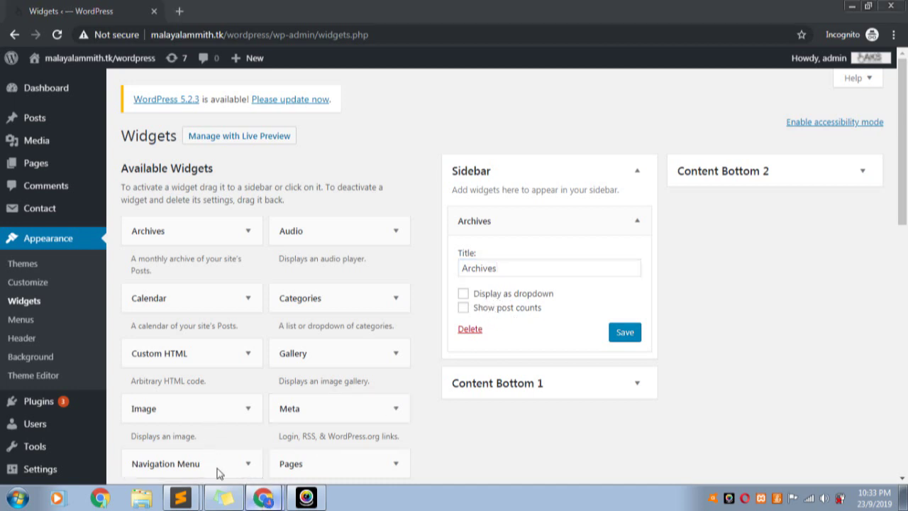
{"action": "key", "text": "alt+Tab"}
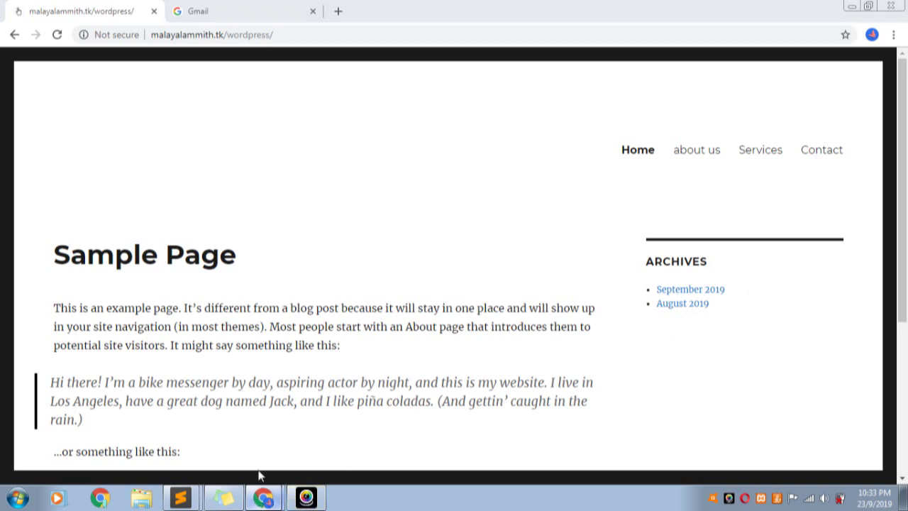
{"action": "left_click", "coordinate": [263, 496]}
{"action": "left_click", "coordinate": [462, 294]}
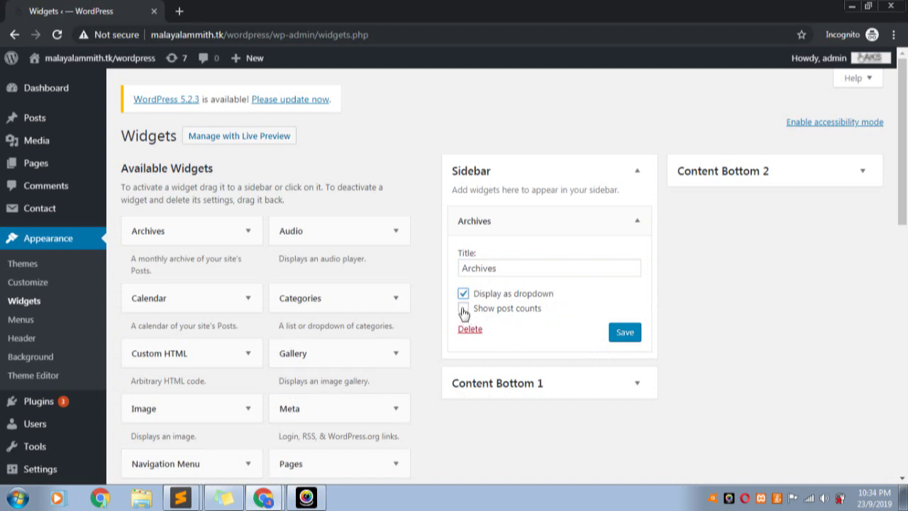
{"action": "left_click", "coordinate": [619, 338]}
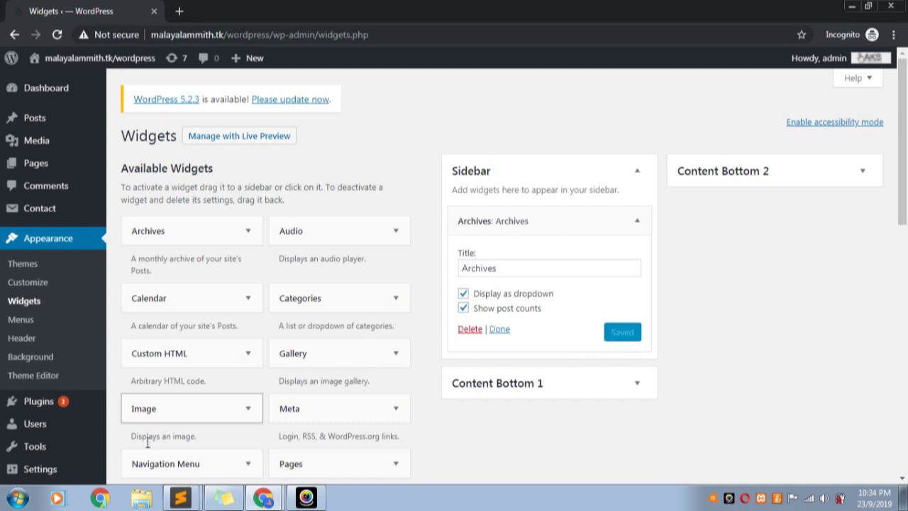
Reload the live site and try the Archives month dropdown
{"action": "key", "text": "alt+Tab"}
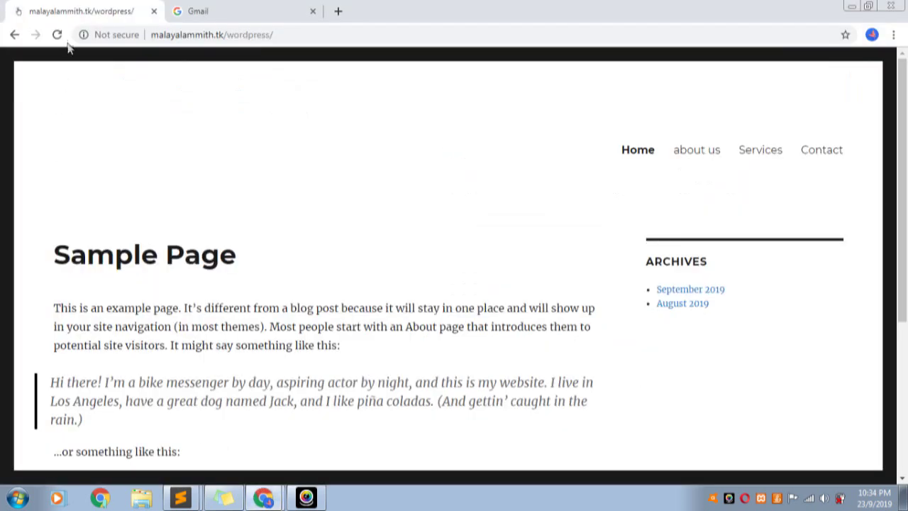
{"action": "left_click", "coordinate": [57, 34]}
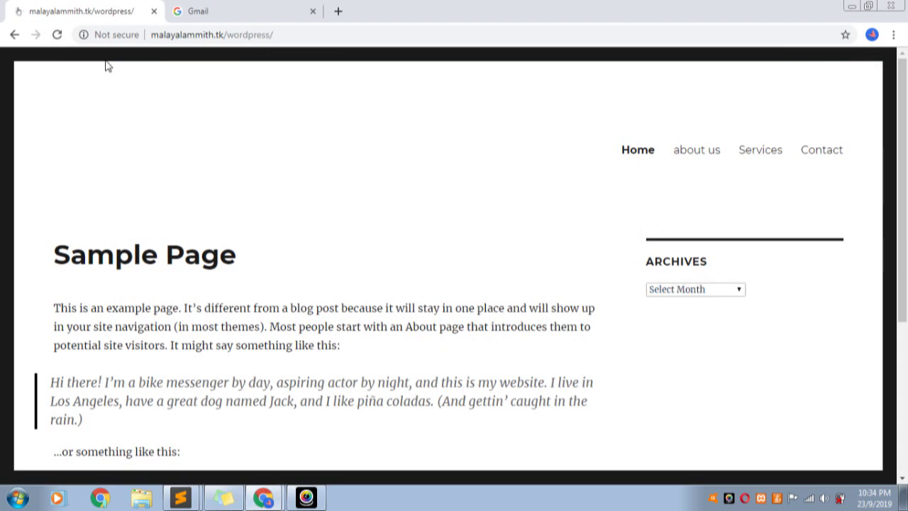
{"action": "left_click", "coordinate": [733, 290]}
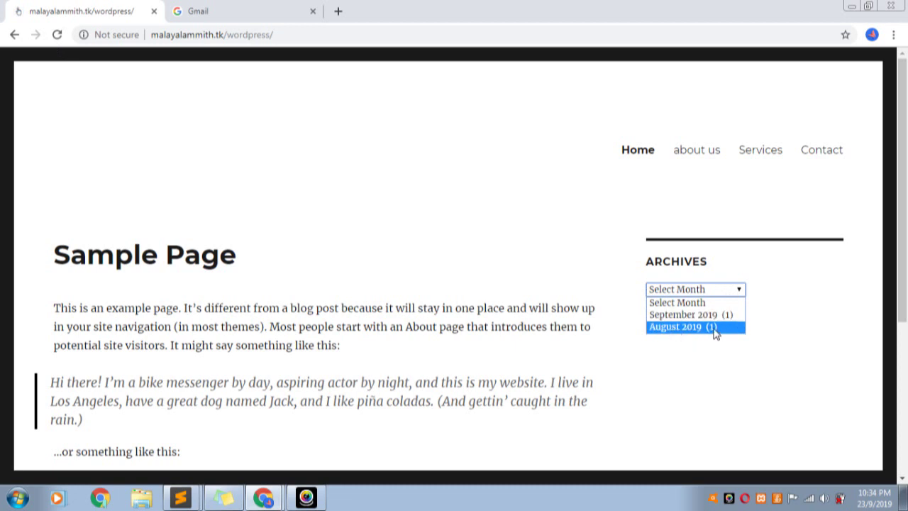
{"action": "left_click", "coordinate": [726, 383]}
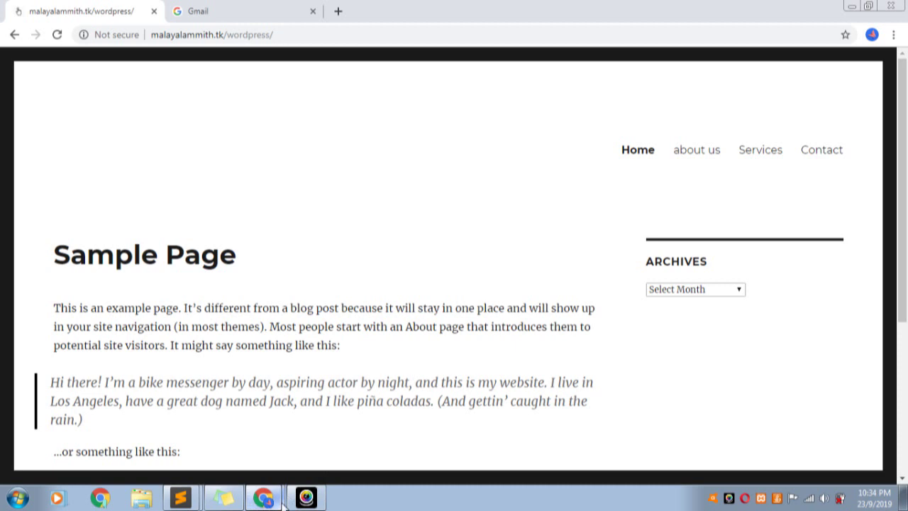
Turn off Display as dropdown, save, and confirm the plain month list on the site
{"action": "left_click", "coordinate": [276, 465]}
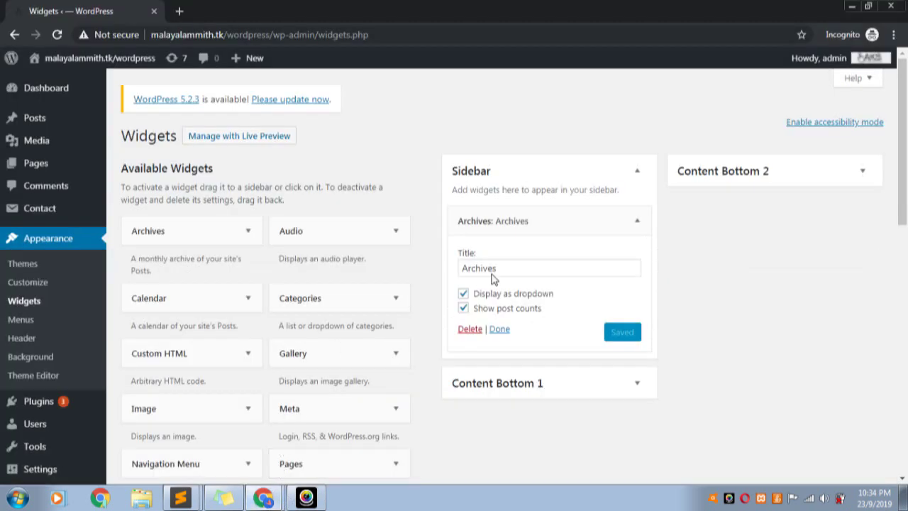
{"action": "left_click", "coordinate": [463, 293]}
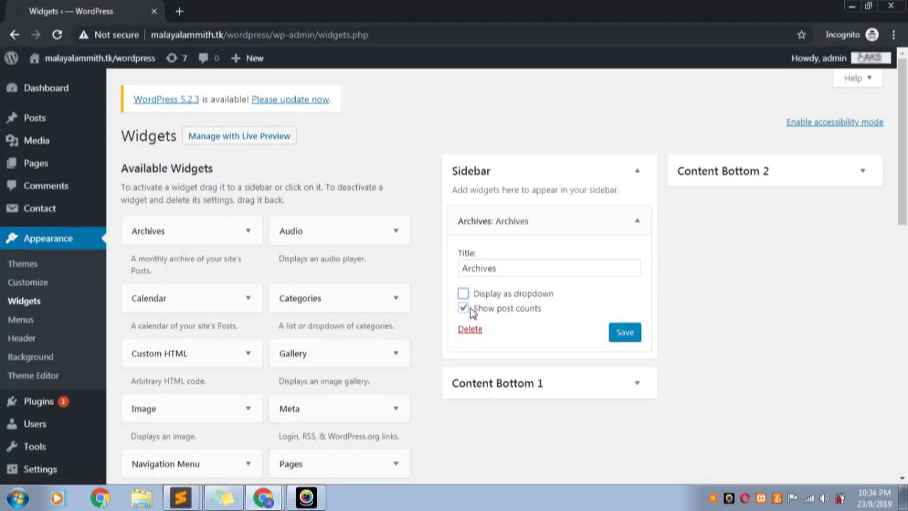
{"action": "left_click", "coordinate": [624, 338]}
{"action": "left_click", "coordinate": [227, 453]}
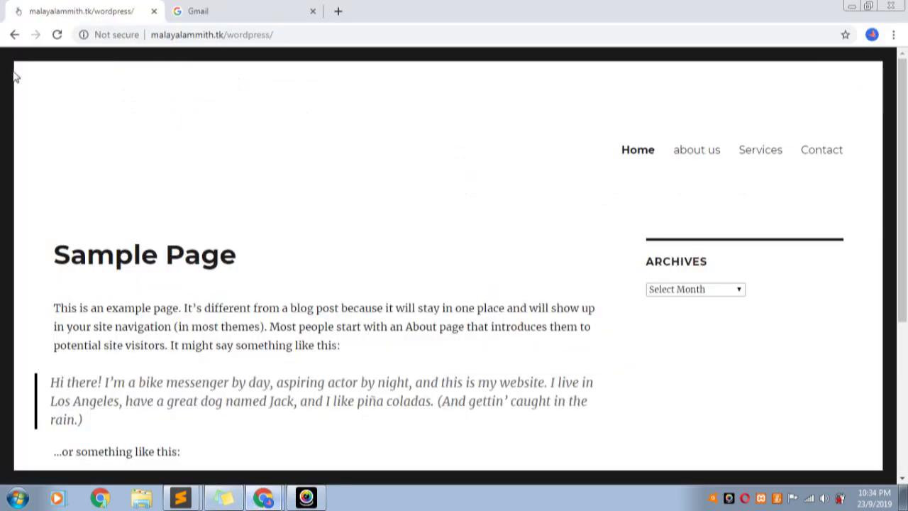
{"action": "left_click", "coordinate": [56, 34]}
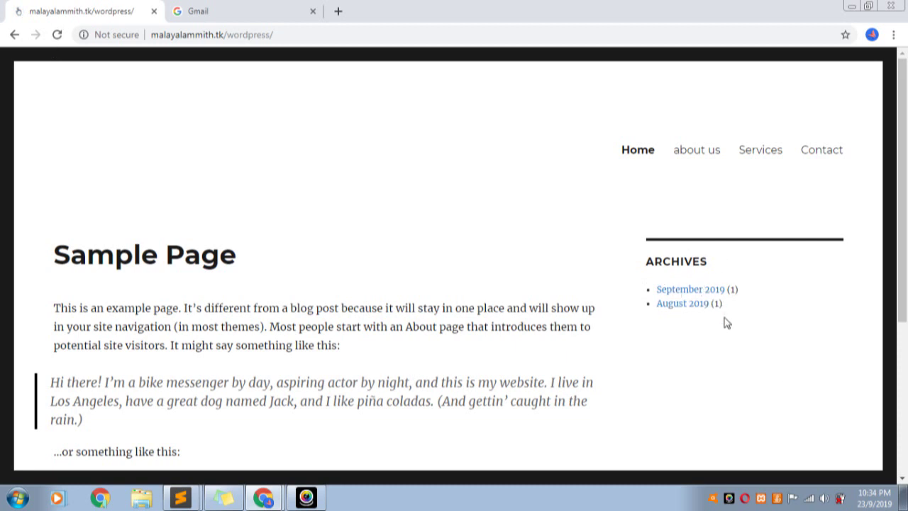
{"action": "scroll", "coordinate": [674, 312], "scroll_direction": "down", "scroll_amount": 2}
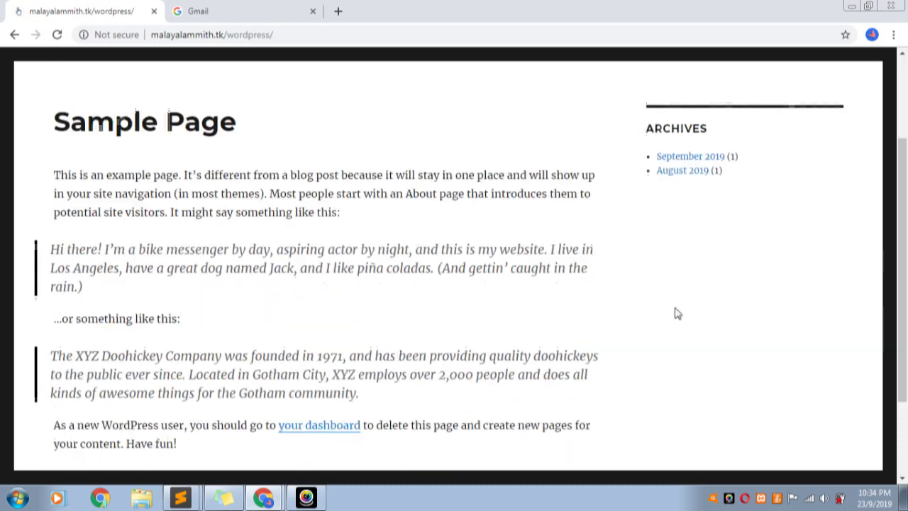
{"action": "left_click", "coordinate": [263, 497]}
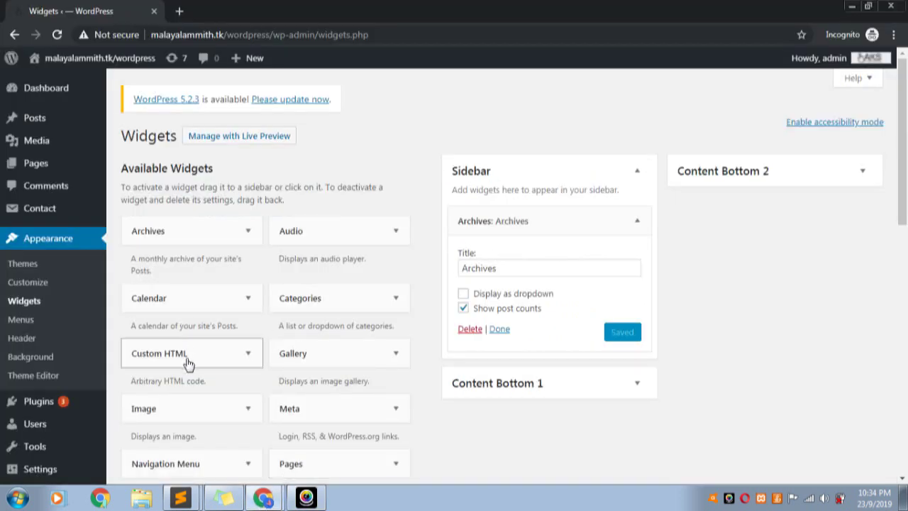
Add a Recent Posts widget to the Sidebar, after cancelling a stray Pages widget
{"action": "scroll", "coordinate": [372, 361], "scroll_direction": "down", "scroll_amount": 1}
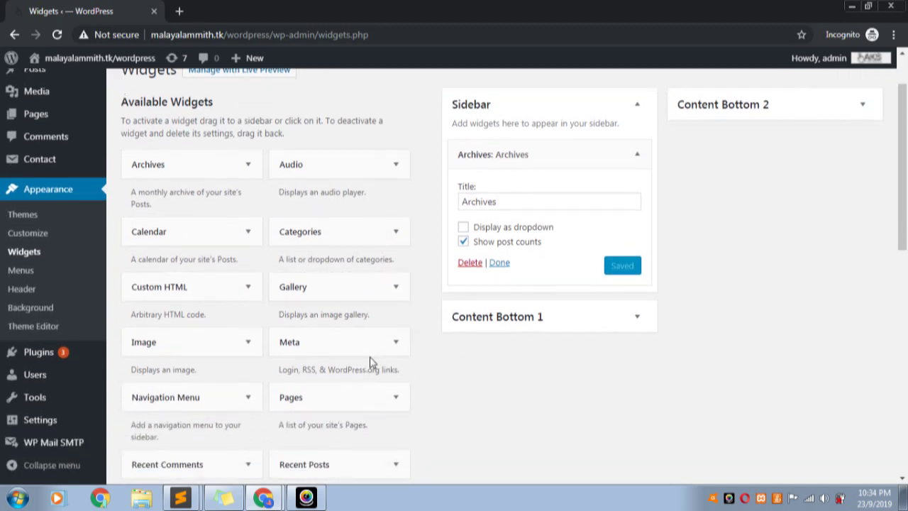
{"action": "left_click", "coordinate": [380, 403]}
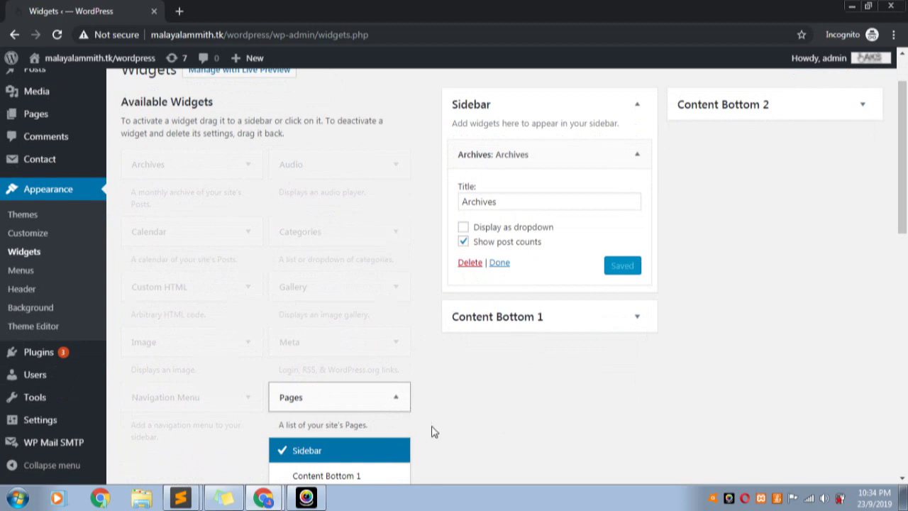
{"action": "scroll", "coordinate": [425, 431], "scroll_direction": "down", "scroll_amount": 2}
{"action": "left_click", "coordinate": [308, 398]}
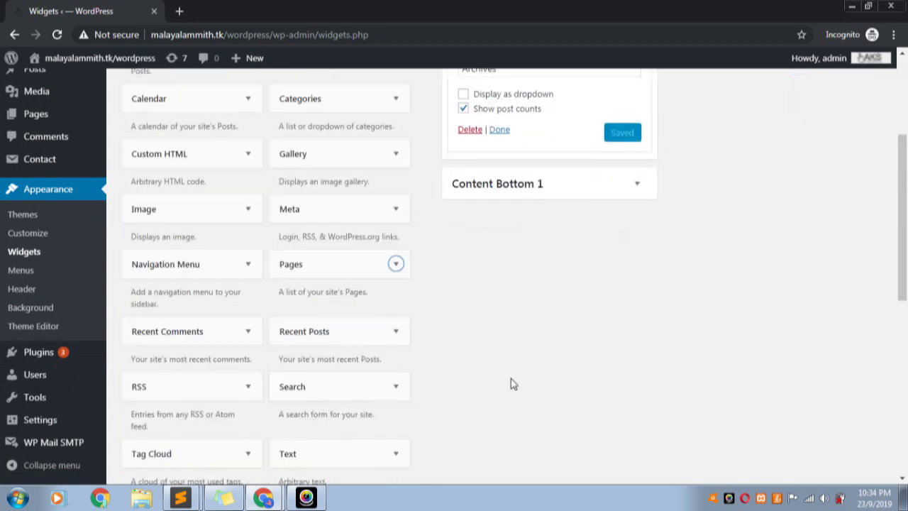
{"action": "scroll", "coordinate": [514, 384], "scroll_direction": "down", "scroll_amount": 1}
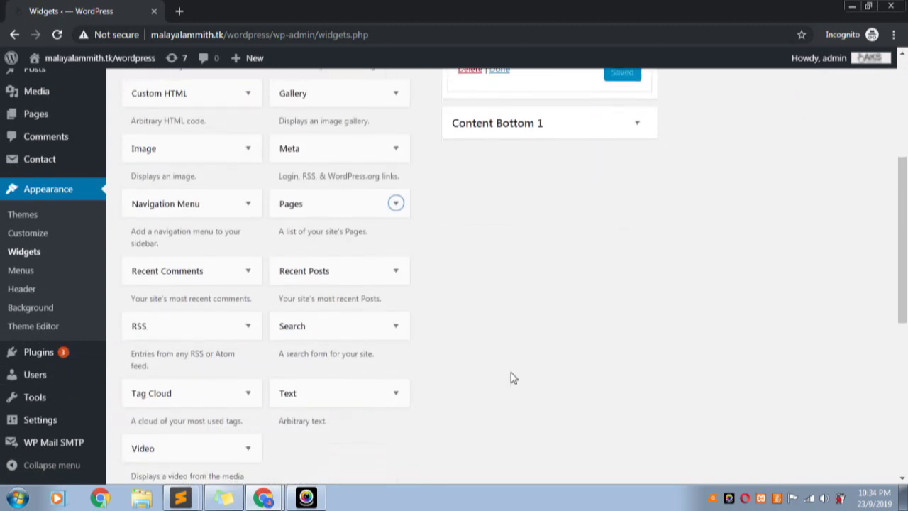
{"action": "left_click", "coordinate": [332, 278]}
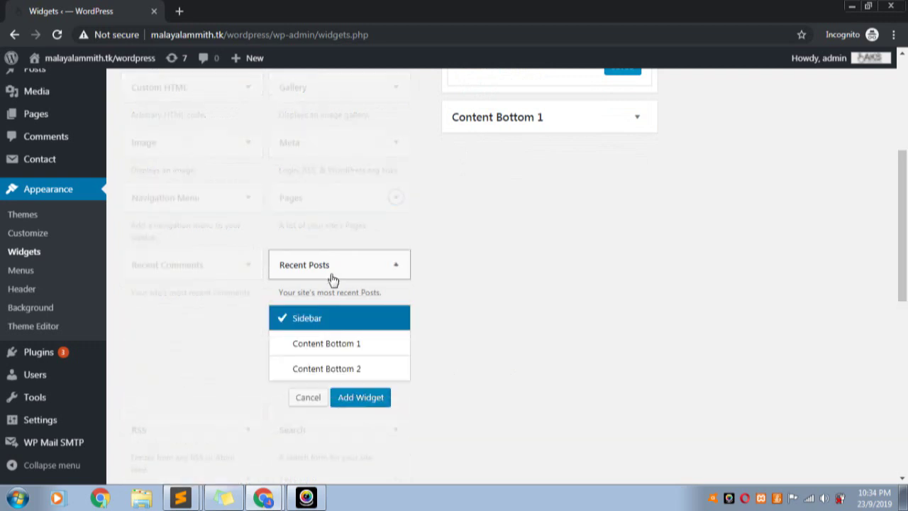
{"action": "left_click", "coordinate": [362, 399]}
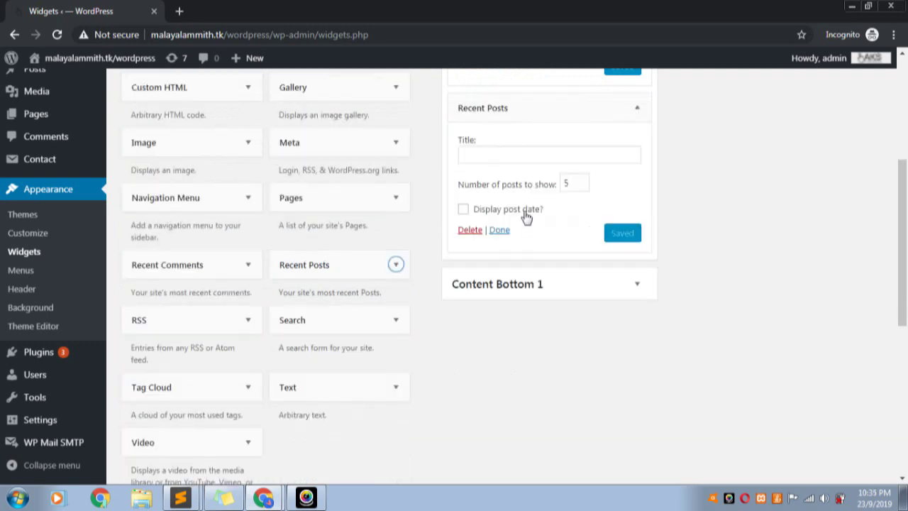
Title it 'Recent Posts', show 6 posts with their dates, and save
{"action": "left_click", "coordinate": [512, 155]}
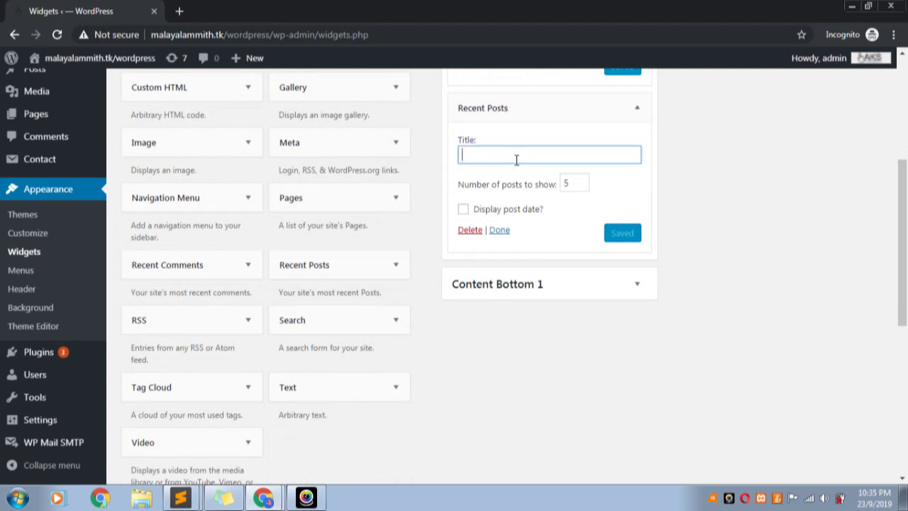
{"action": "type", "text": "Recent"}
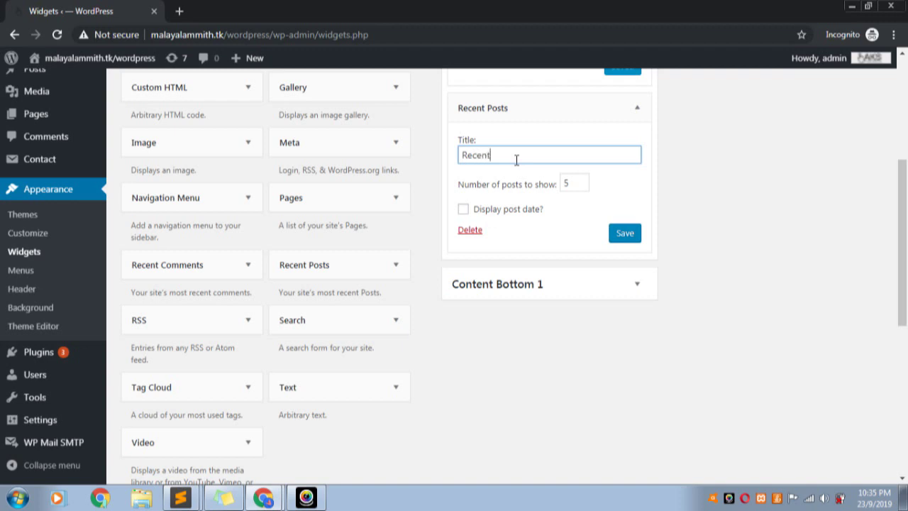
{"action": "type", "text": " Posts"}
{"action": "left_click", "coordinate": [580, 181]}
{"action": "left_click", "coordinate": [580, 185]}
{"action": "left_click", "coordinate": [581, 179]}
{"action": "left_click", "coordinate": [584, 196]}
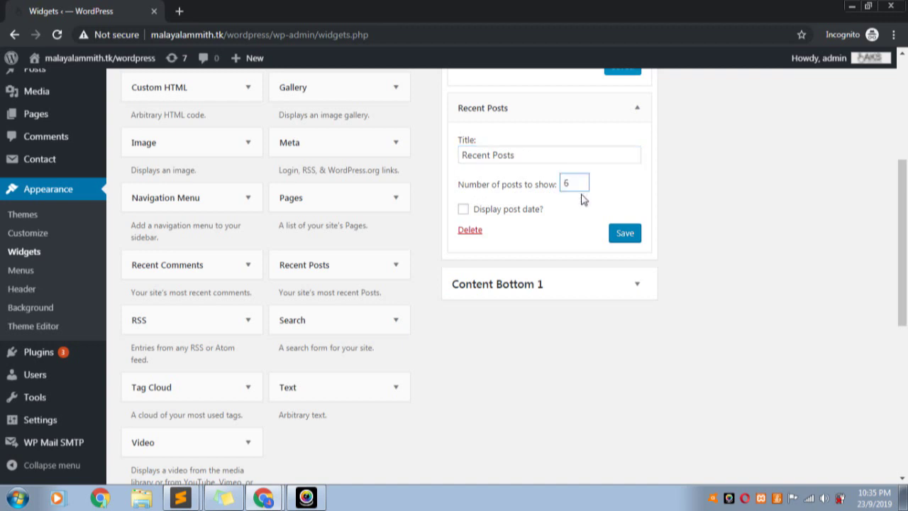
{"action": "left_click", "coordinate": [464, 210]}
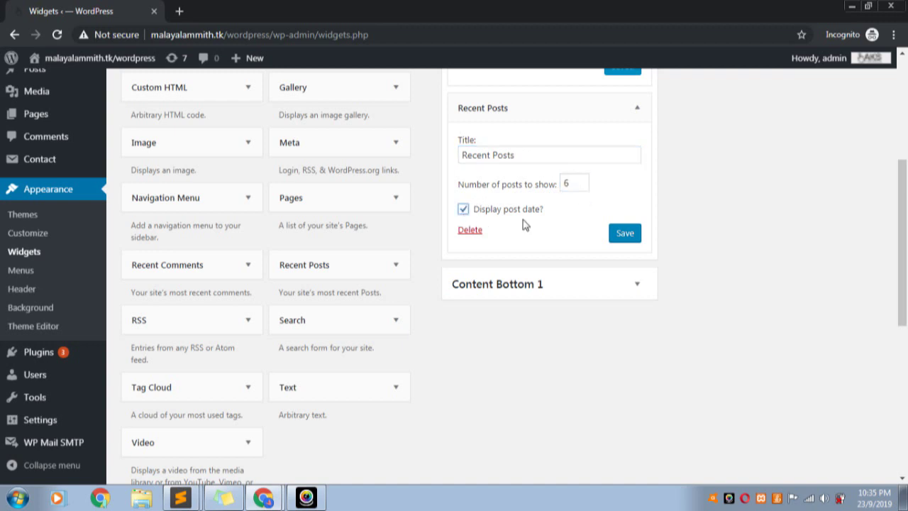
{"action": "left_click", "coordinate": [625, 236]}
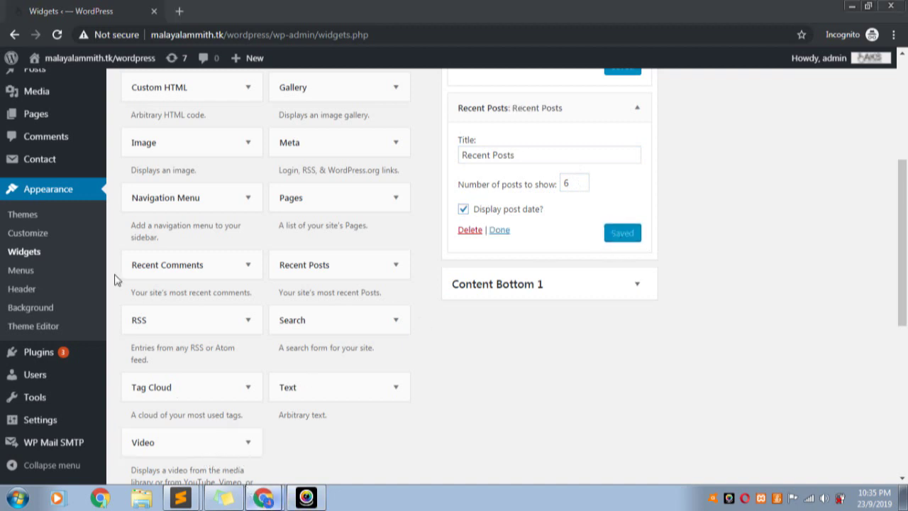
Reload the live site and check the dated Recent Posts list
{"action": "key", "text": "alt+Tab"}
{"action": "left_click", "coordinate": [59, 39]}
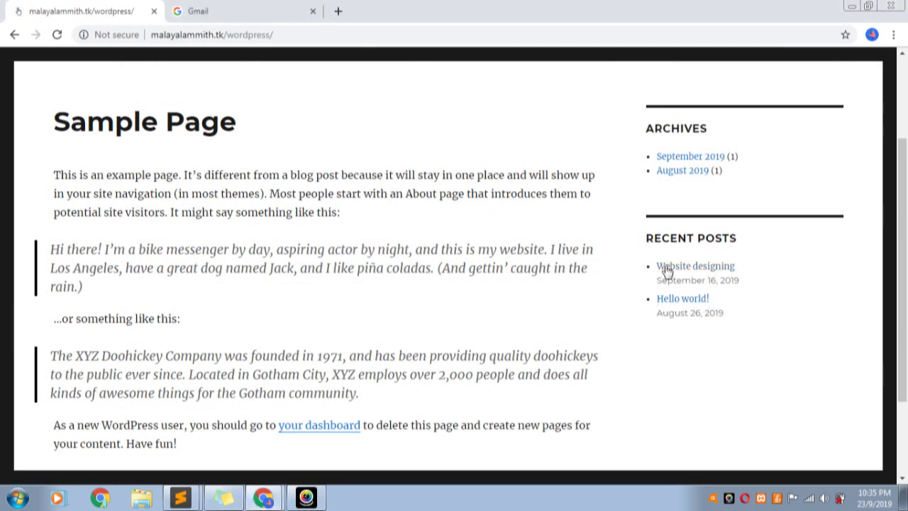
{"action": "left_click_drag", "start_coordinate": [661, 283], "coordinate": [644, 268]}
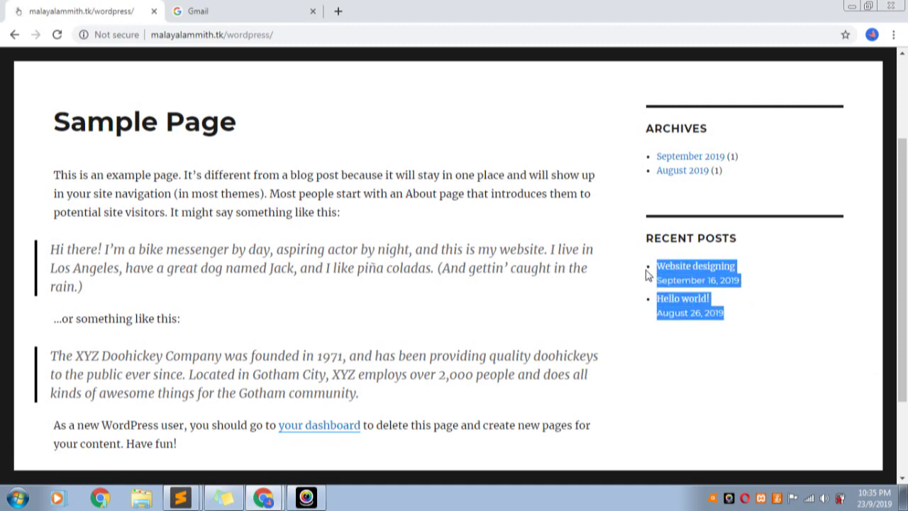
{"action": "left_click", "coordinate": [796, 345]}
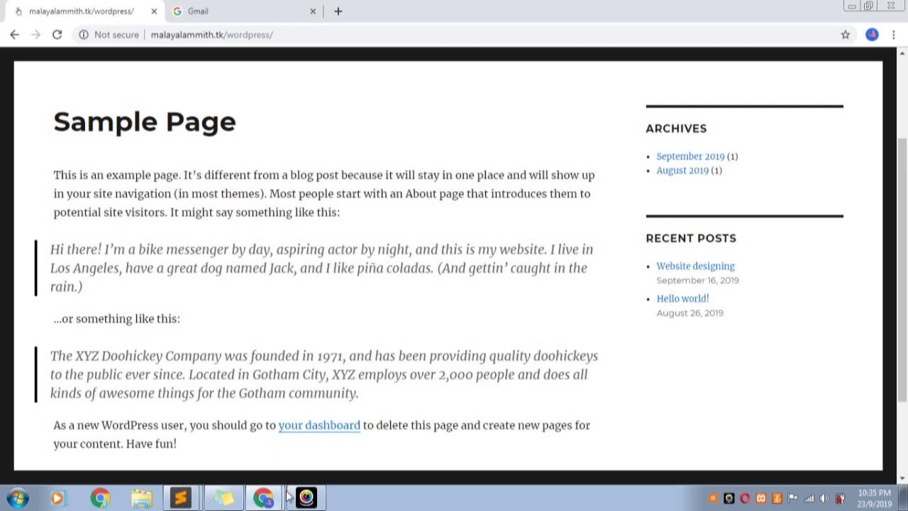
Drag a Search widget to the top of the Sidebar, above Archives
{"action": "left_click", "coordinate": [263, 496]}
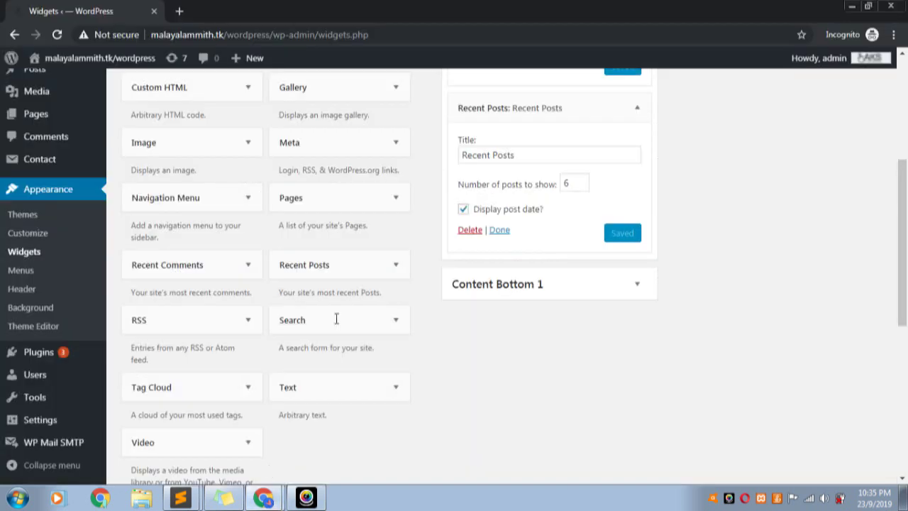
{"action": "scroll", "coordinate": [592, 355], "scroll_direction": "up", "scroll_amount": 3}
{"action": "scroll", "coordinate": [448, 333], "scroll_direction": "down", "scroll_amount": 2}
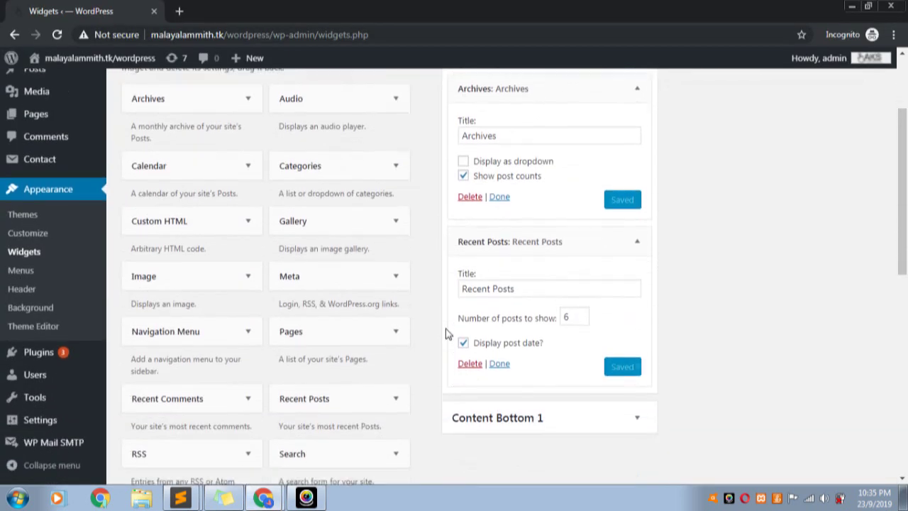
{"action": "scroll", "coordinate": [526, 288], "scroll_direction": "up", "scroll_amount": 3}
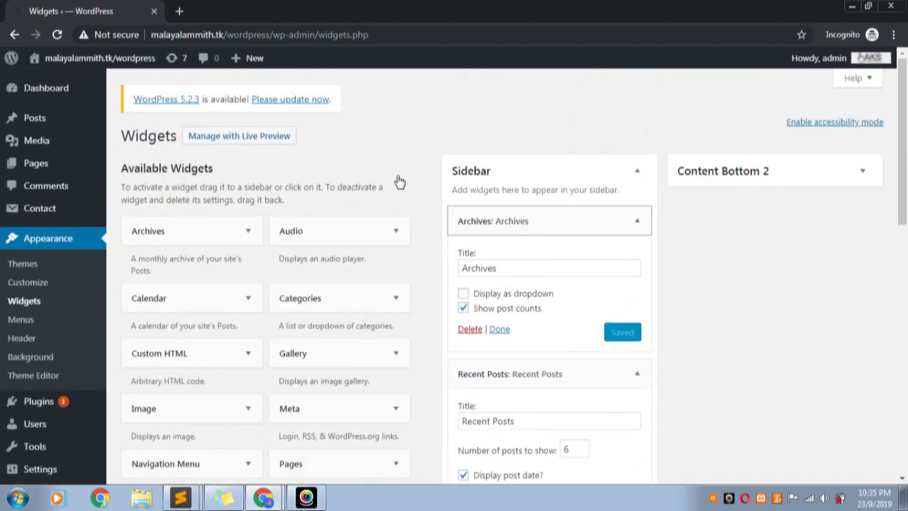
{"action": "scroll", "coordinate": [541, 194], "scroll_direction": "down", "scroll_amount": 3}
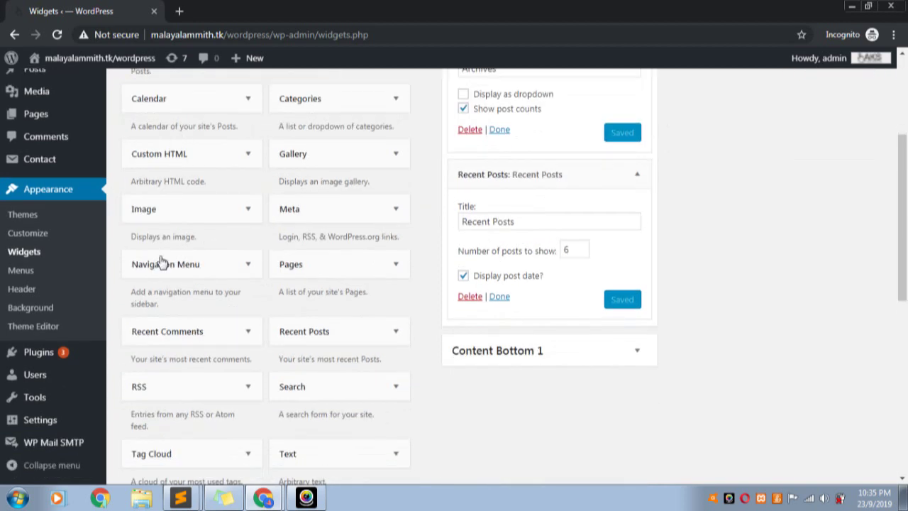
{"action": "left_click", "coordinate": [245, 215]}
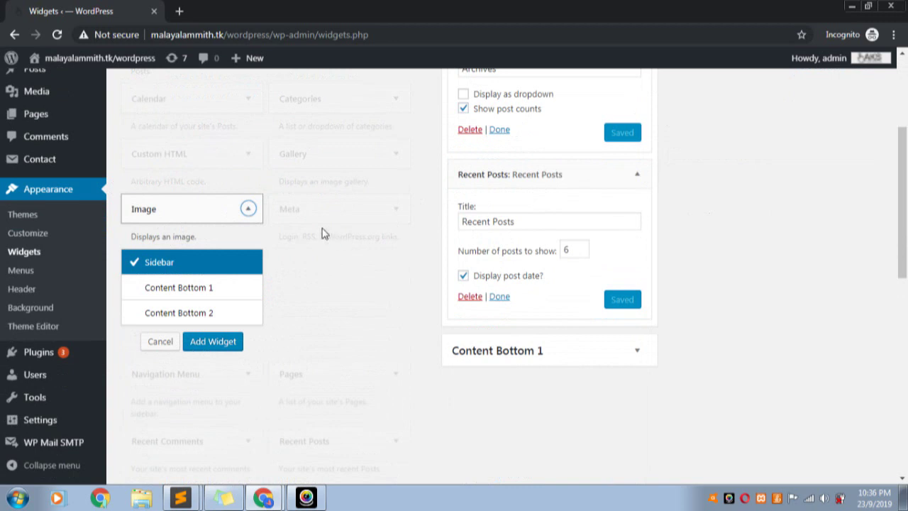
{"action": "left_click", "coordinate": [245, 209]}
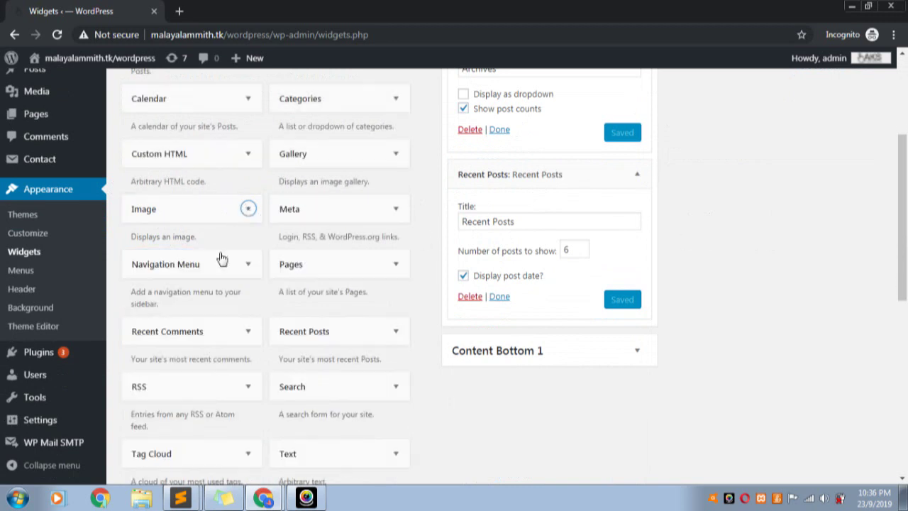
{"action": "scroll", "coordinate": [229, 356], "scroll_direction": "up", "scroll_amount": 1}
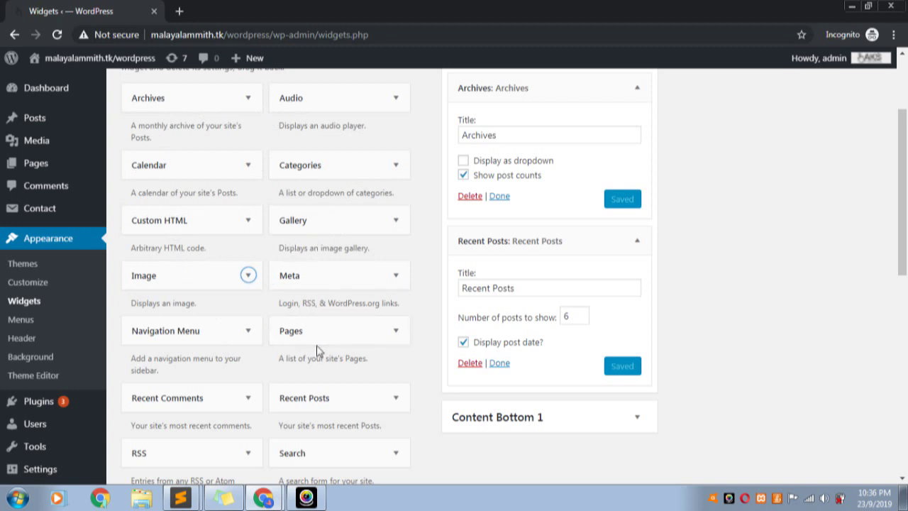
{"action": "scroll", "coordinate": [317, 346], "scroll_direction": "down", "scroll_amount": 2}
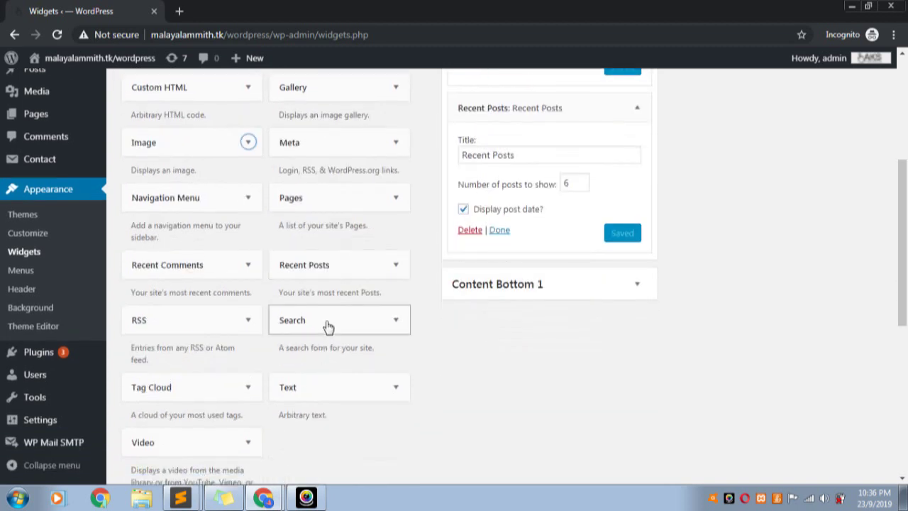
{"action": "left_click_drag", "start_coordinate": [367, 314], "coordinate": [507, 178]}
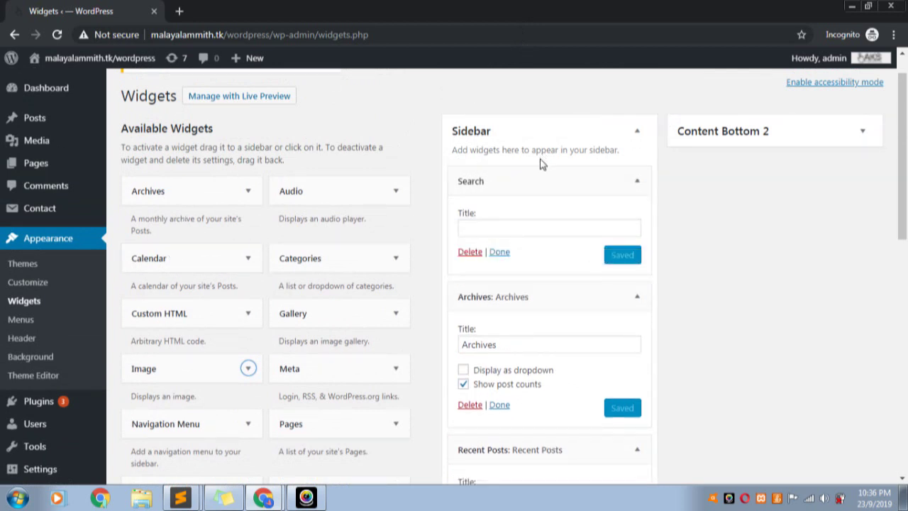
Title the Search widget 'Search' and save it
{"action": "left_click", "coordinate": [522, 228]}
{"action": "type", "text": "S"}
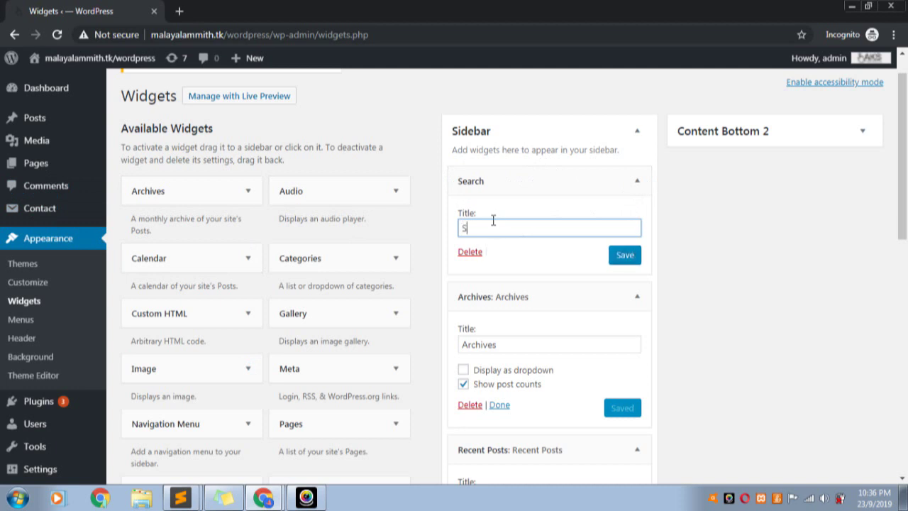
{"action": "type", "text": "earch"}
{"action": "left_click", "coordinate": [612, 255]}
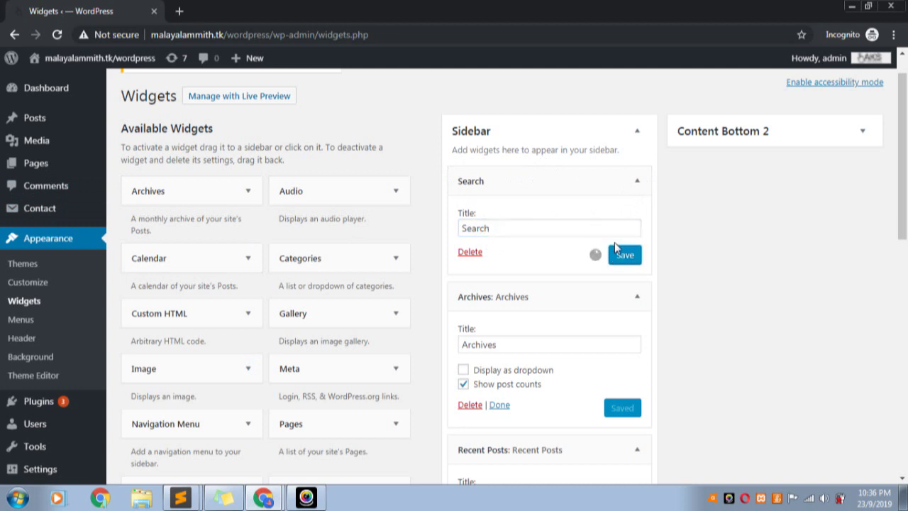
{"action": "left_click", "coordinate": [264, 498]}
{"action": "left_click", "coordinate": [210, 462]}
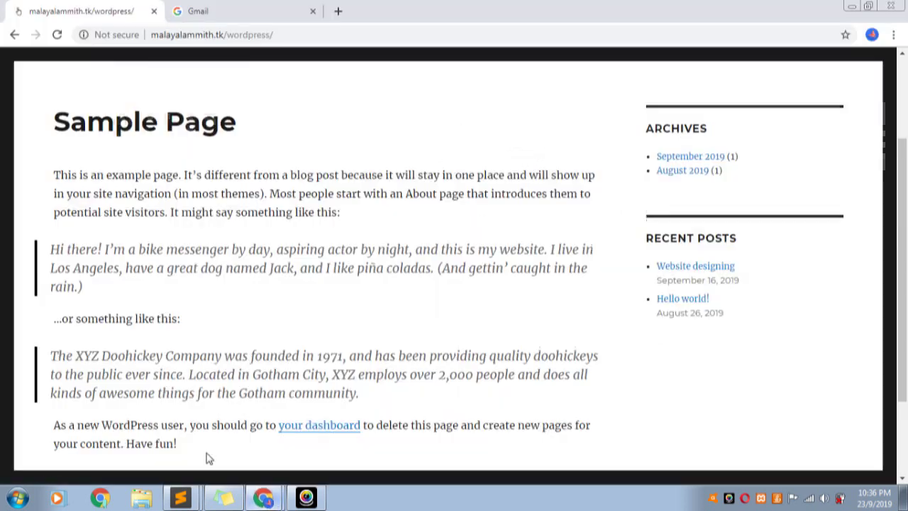
{"action": "left_click", "coordinate": [58, 35]}
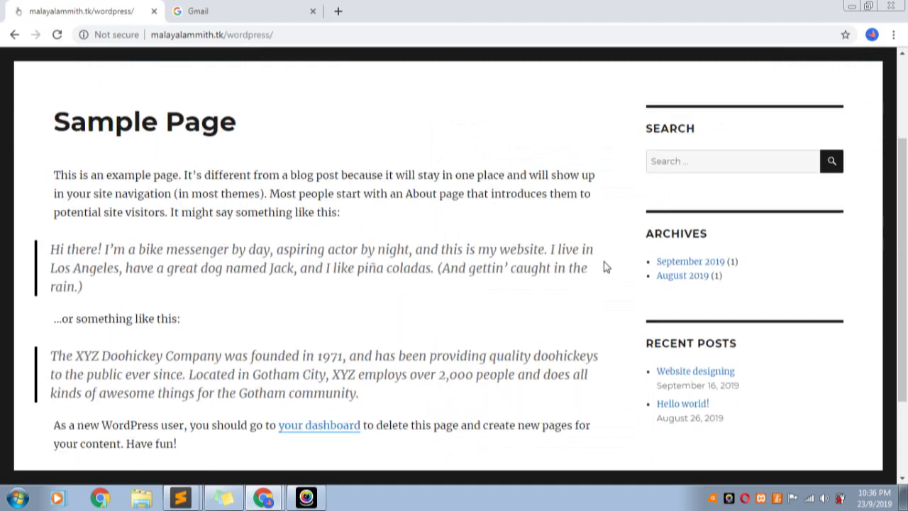
{"action": "scroll", "coordinate": [741, 192], "scroll_direction": "up", "scroll_amount": 2}
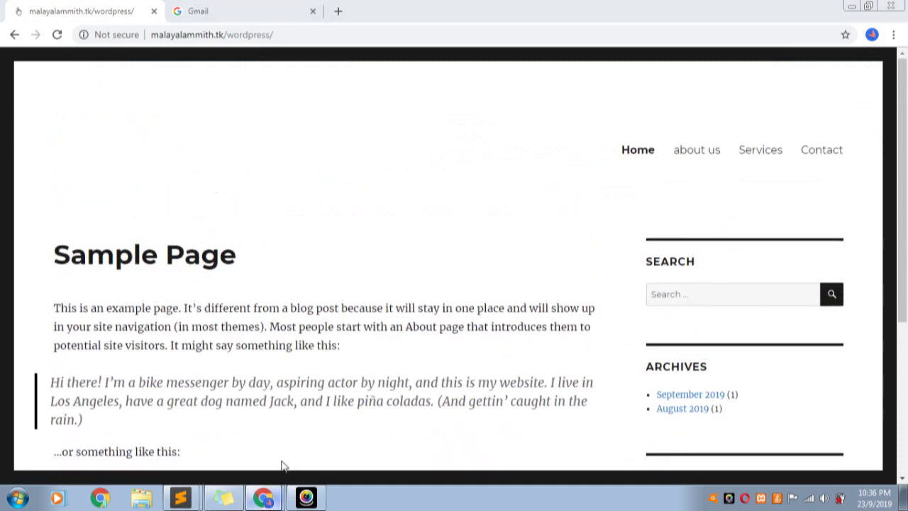
{"action": "left_click", "coordinate": [263, 496]}
{"action": "scroll", "coordinate": [589, 372], "scroll_direction": "down", "scroll_amount": 2}
{"action": "scroll", "coordinate": [567, 418], "scroll_direction": "down", "scroll_amount": 3}
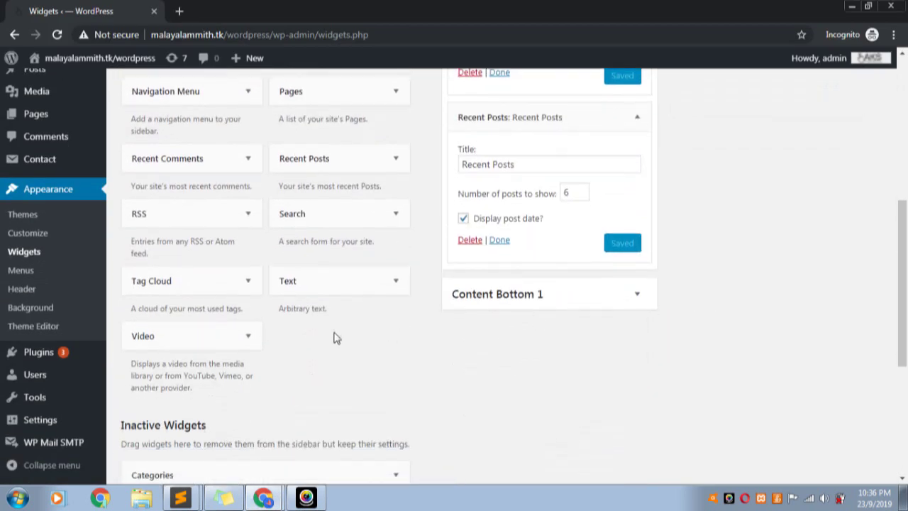
Add a Text widget to the Content Bottom 1 area
{"action": "scroll", "coordinate": [213, 282], "scroll_direction": "up", "scroll_amount": 1}
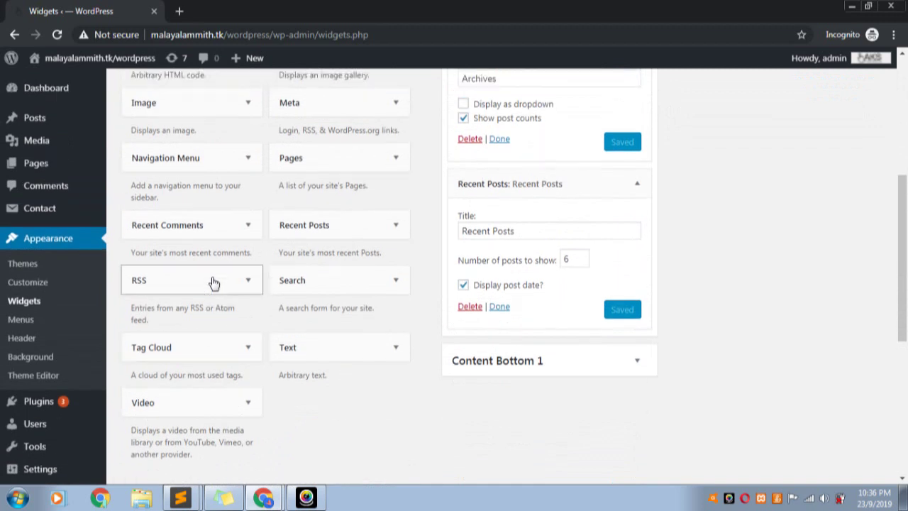
{"action": "left_click", "coordinate": [394, 348]}
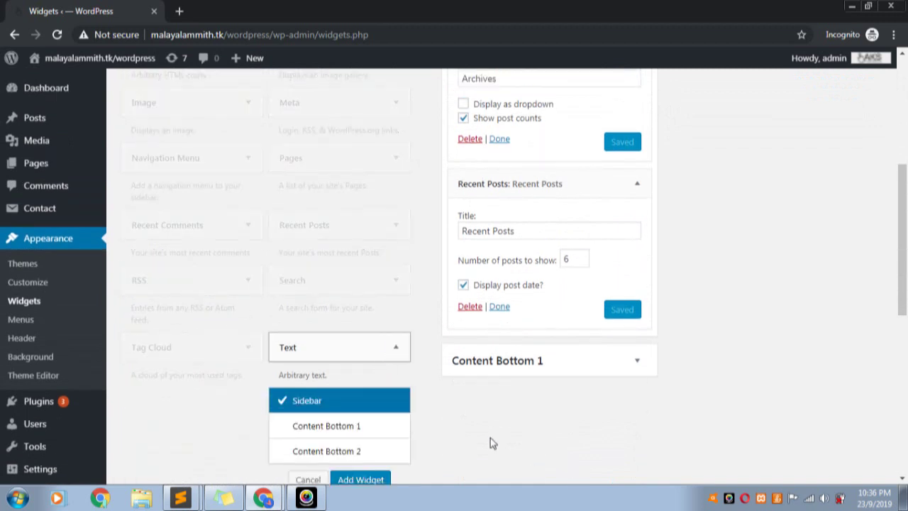
{"action": "left_click", "coordinate": [341, 432]}
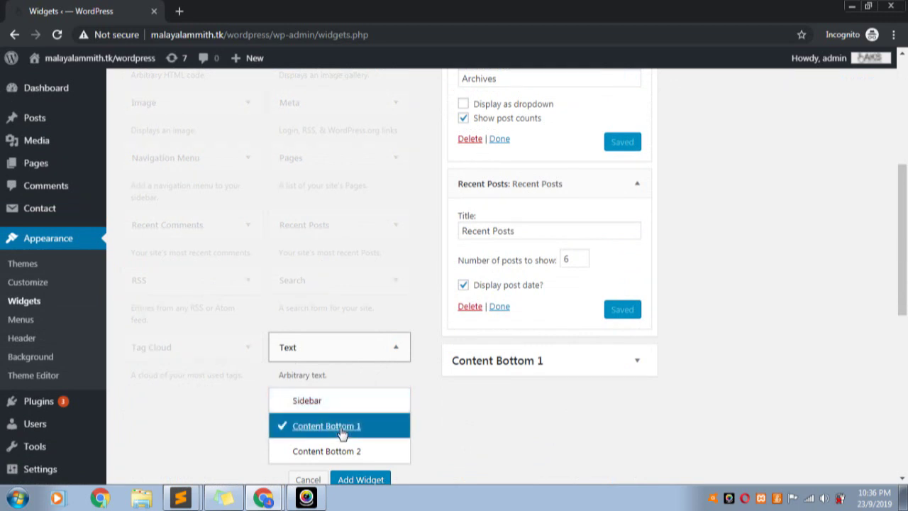
{"action": "scroll", "coordinate": [383, 429], "scroll_direction": "down", "scroll_amount": 2}
{"action": "left_click", "coordinate": [361, 348]}
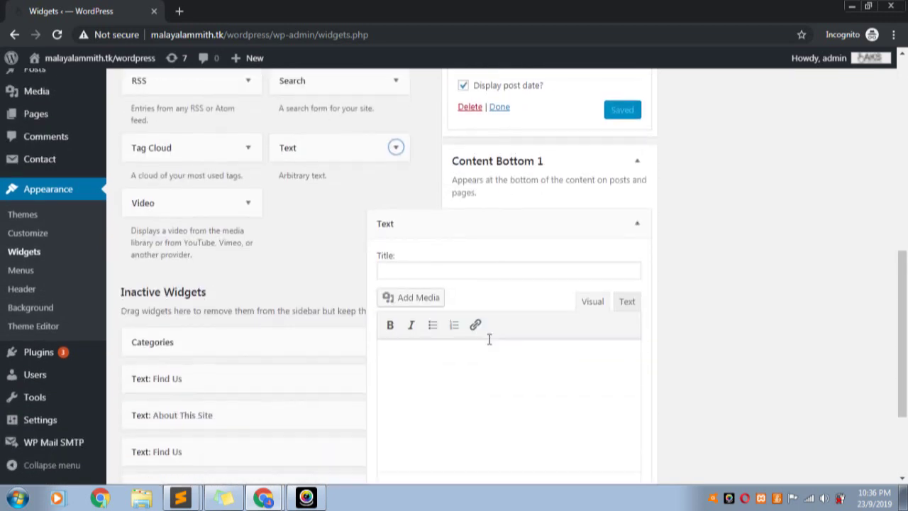
Enter 'Our Services' as the Text widget title
{"action": "left_click", "coordinate": [413, 267]}
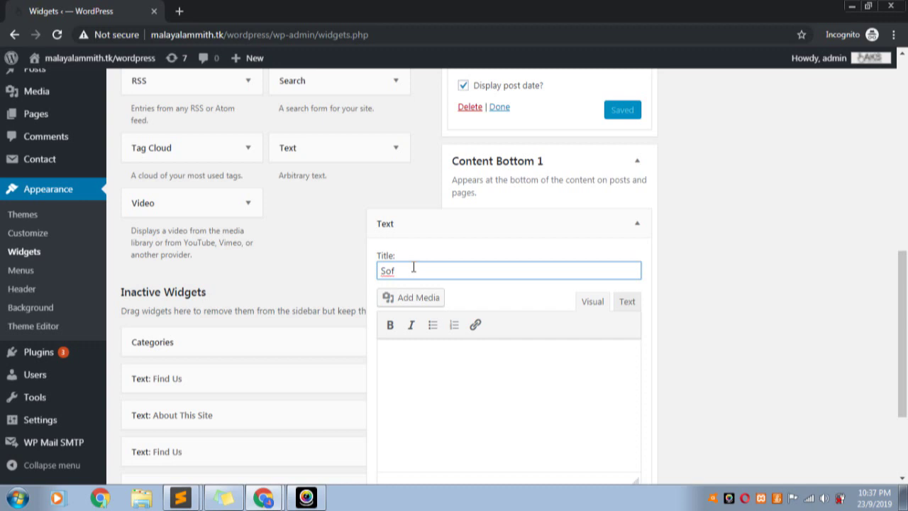
{"action": "key", "text": "BackSpace"}
{"action": "key", "text": "BackSpace"}
{"action": "type", "text": "Ouer"}
{"action": "left_click", "coordinate": [435, 383]}
{"action": "scroll", "coordinate": [441, 375], "scroll_direction": "down", "scroll_amount": 2}
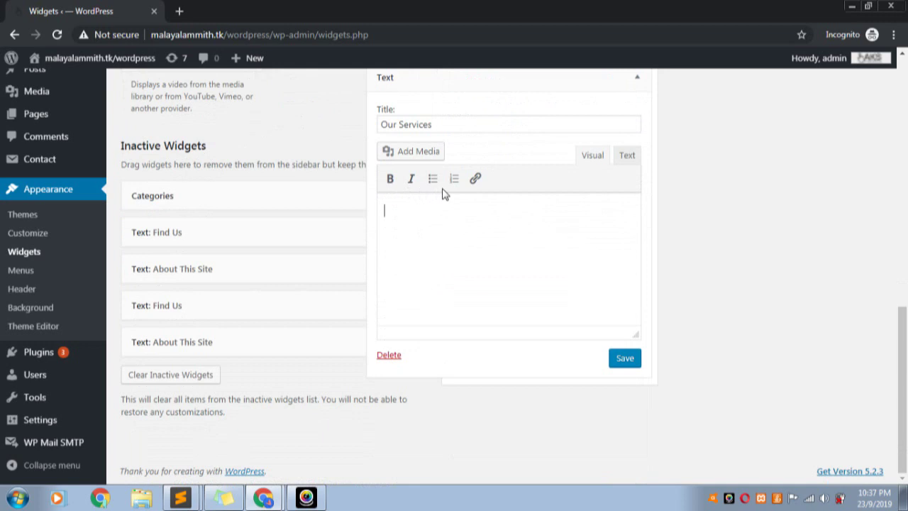
Dismiss the Custom HTML notice and switch the widget body to Text mode
{"action": "left_click", "coordinate": [626, 159]}
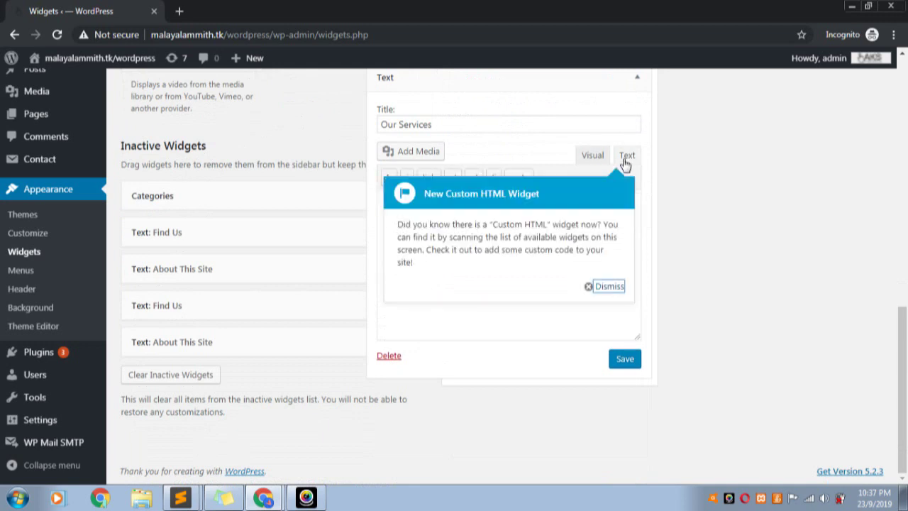
{"action": "left_click", "coordinate": [606, 287]}
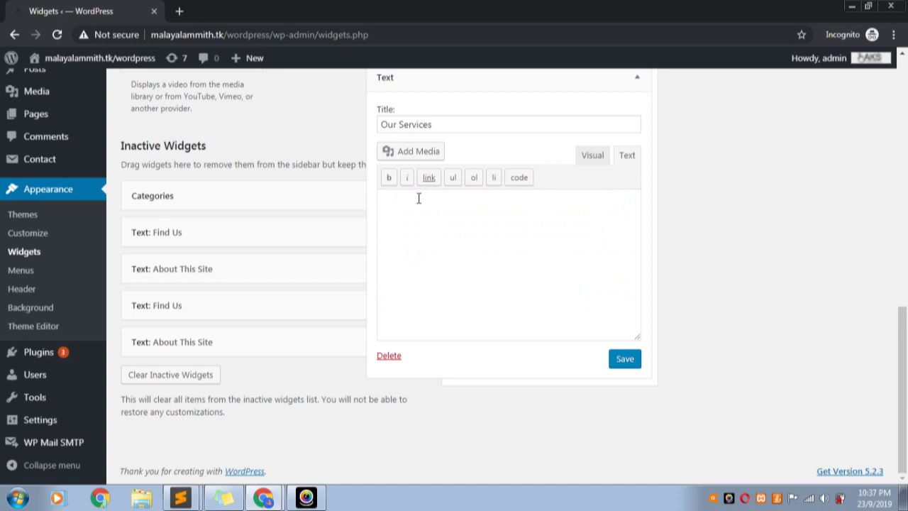
{"action": "left_click", "coordinate": [589, 157]}
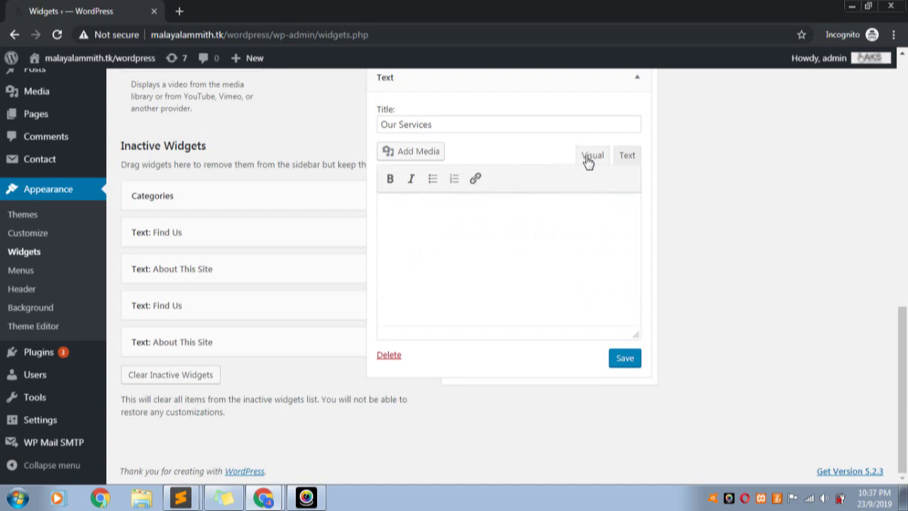
{"action": "left_click", "coordinate": [625, 156]}
{"action": "left_click", "coordinate": [491, 212]}
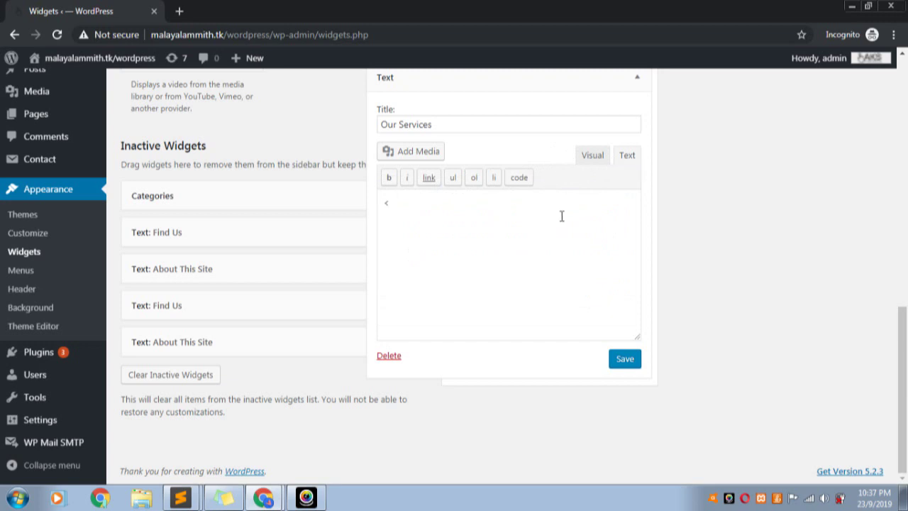
Write a <ul> list with Website Development and Mobile App Development items, then preview it
{"action": "type", "text": "<ul>"}
{"action": "key", "text": "Return"}
{"action": "left_click", "coordinate": [414, 216]}
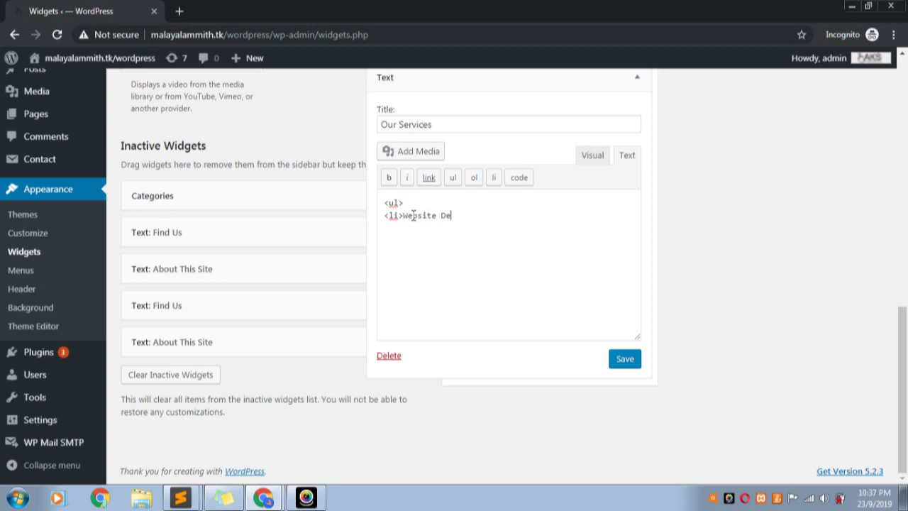
{"action": "type", "text": "mwe"}
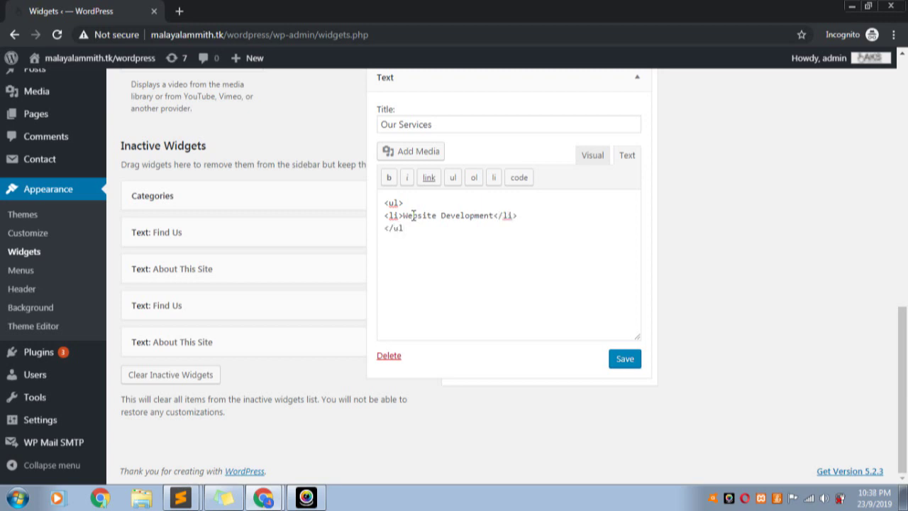
{"action": "left_click", "coordinate": [522, 216]}
{"action": "key", "text": "Return"}
{"action": "type", "text": "<li>Mobile App Development</li>"}
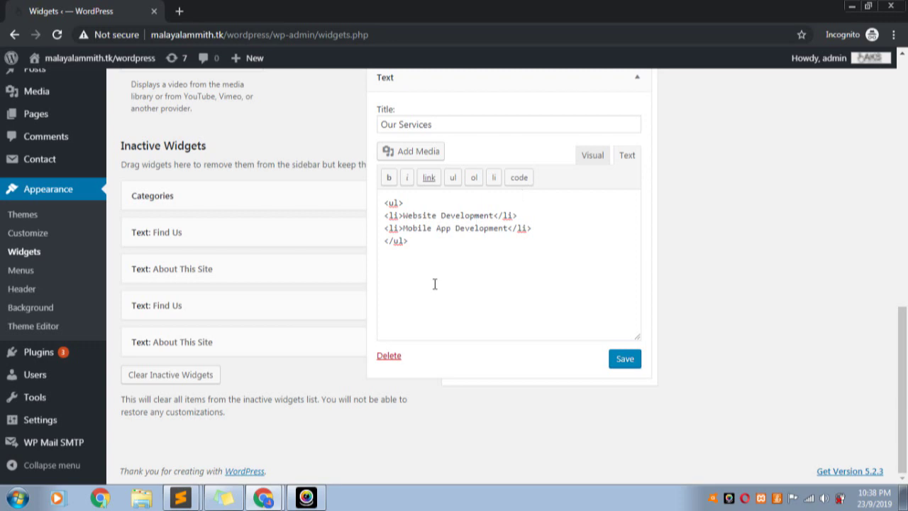
{"action": "left_click", "coordinate": [589, 157]}
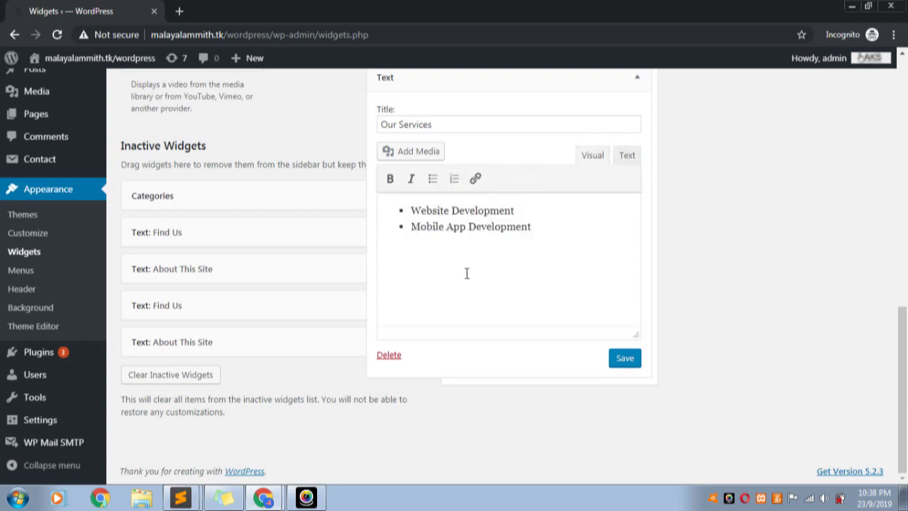
Make Website Development bold and Mobile App Development italic
{"action": "left_click", "coordinate": [629, 160]}
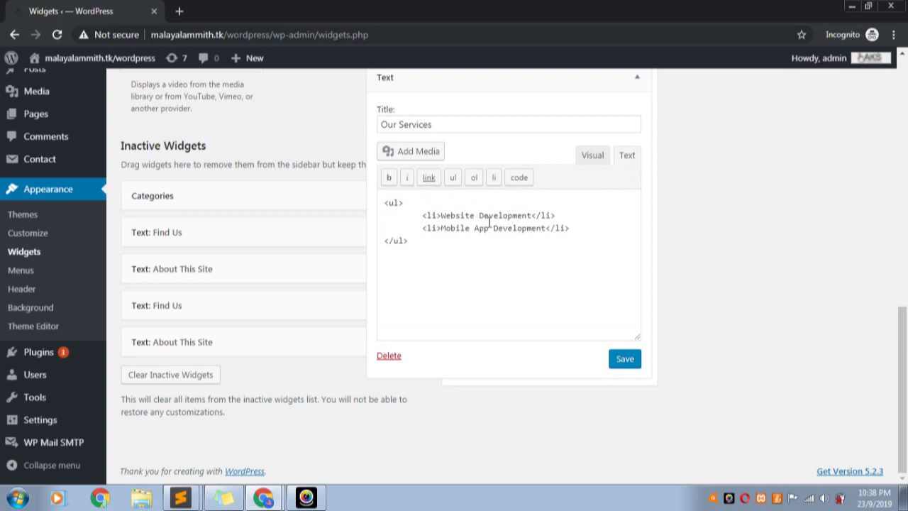
{"action": "left_click", "coordinate": [594, 156]}
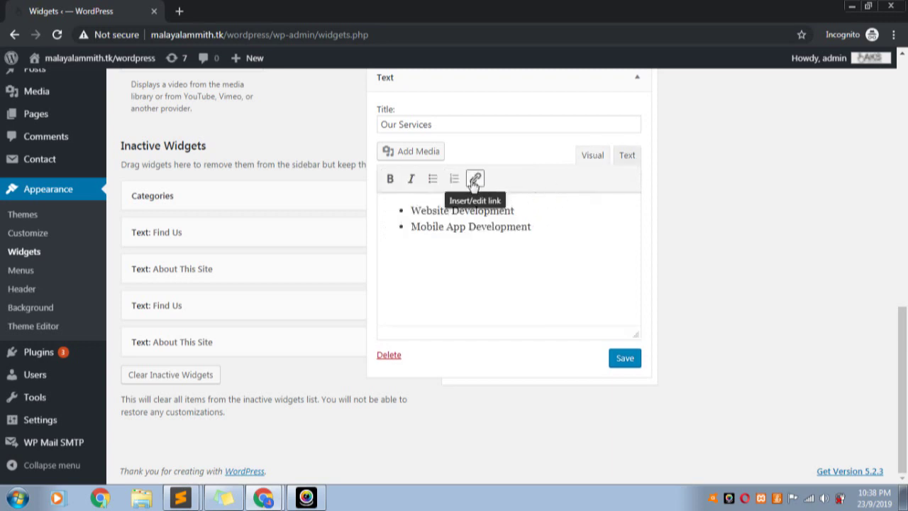
{"action": "left_click_drag", "start_coordinate": [522, 211], "coordinate": [408, 210]}
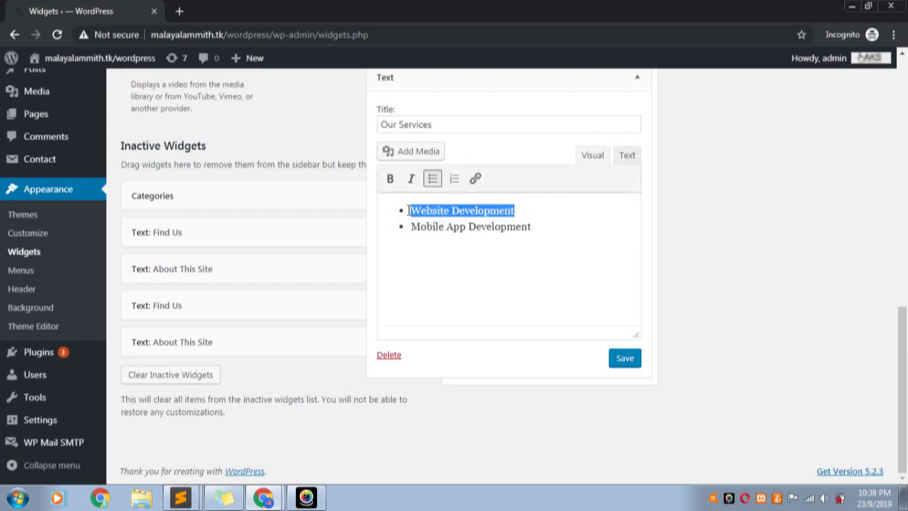
{"action": "left_click", "coordinate": [390, 179]}
{"action": "left_click", "coordinate": [448, 262]}
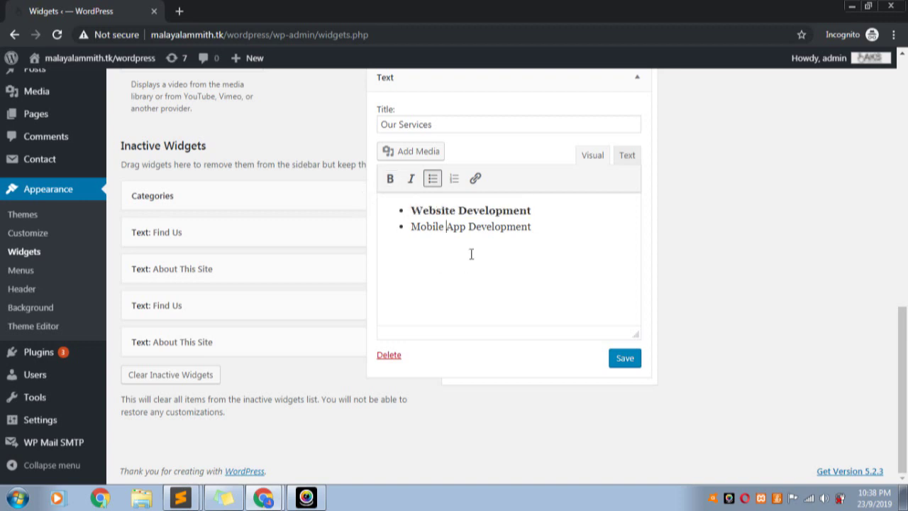
{"action": "left_click_drag", "start_coordinate": [550, 232], "coordinate": [407, 226]}
{"action": "left_click", "coordinate": [410, 179]}
{"action": "left_click", "coordinate": [481, 286]}
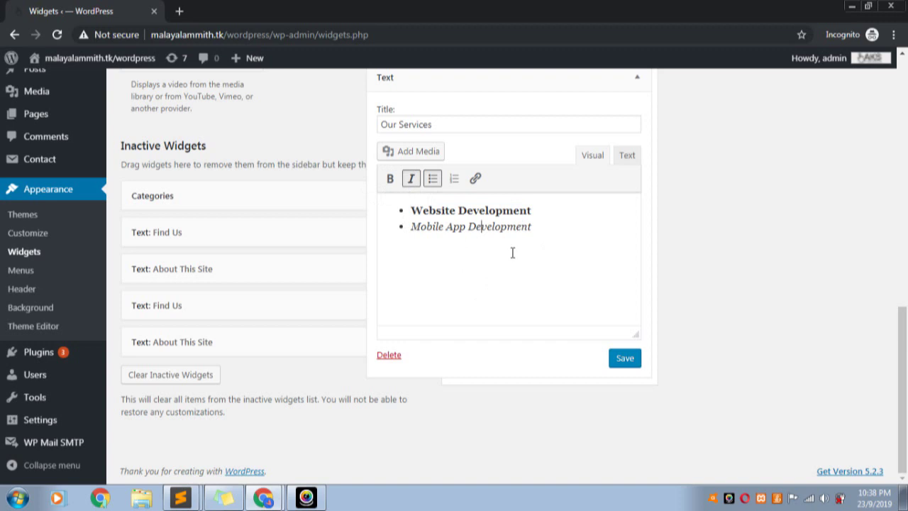
Cancel an unwanted link on Website Development, then save and collapse the Our Services widget
{"action": "left_click_drag", "start_coordinate": [526, 210], "coordinate": [409, 211]}
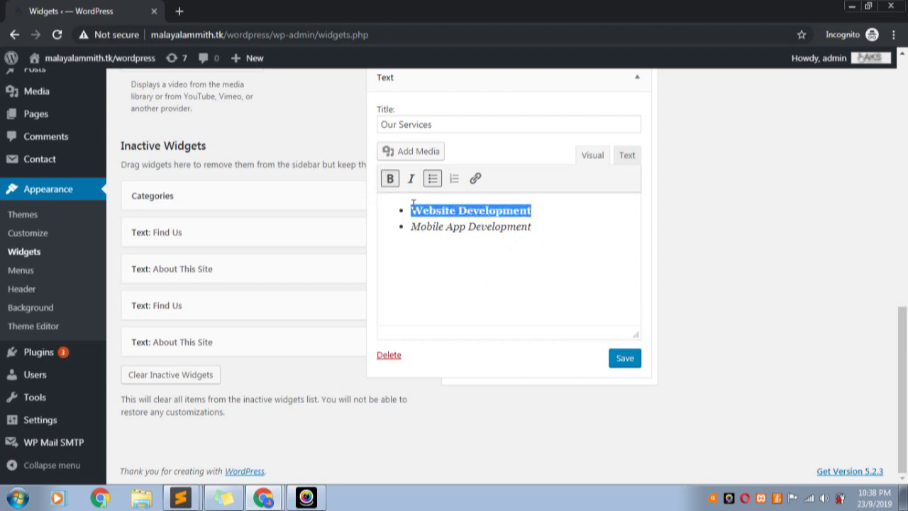
{"action": "left_click", "coordinate": [475, 179]}
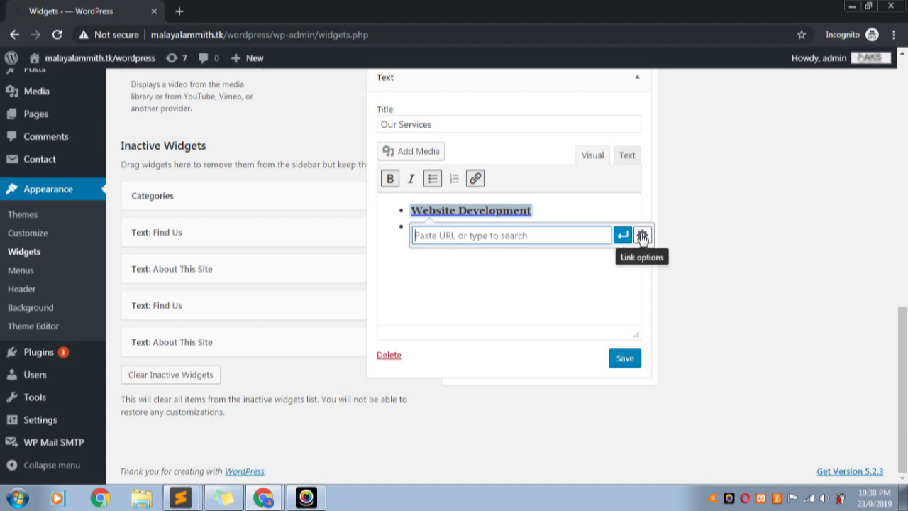
{"action": "left_click", "coordinate": [511, 283]}
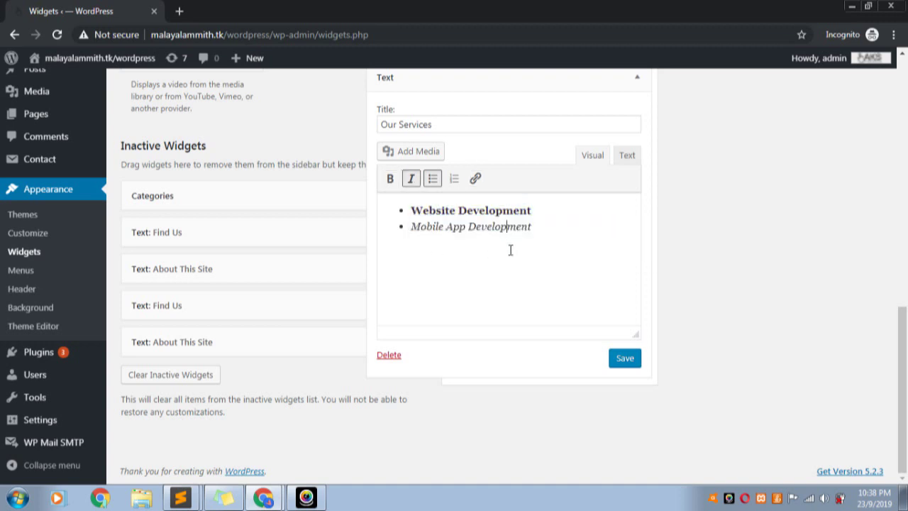
{"action": "left_click", "coordinate": [619, 362]}
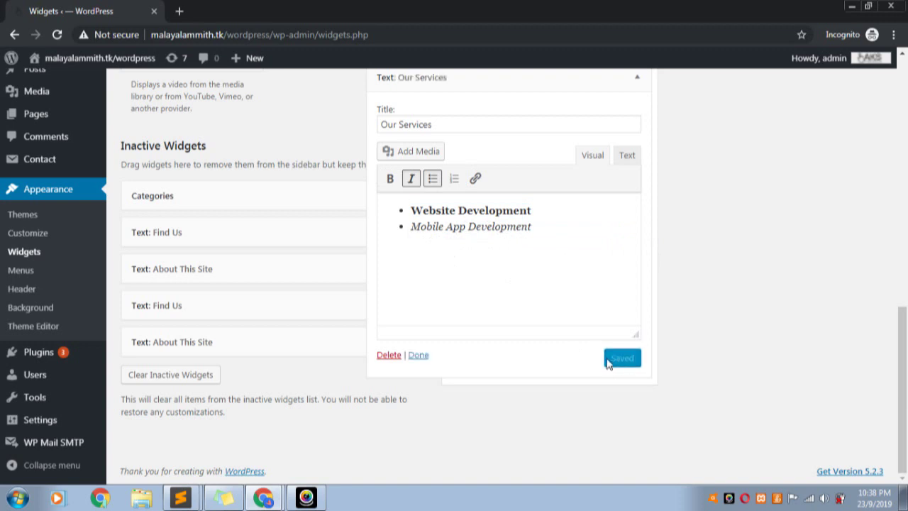
{"action": "left_click", "coordinate": [417, 355]}
{"action": "scroll", "coordinate": [529, 386], "scroll_direction": "up", "scroll_amount": 4}
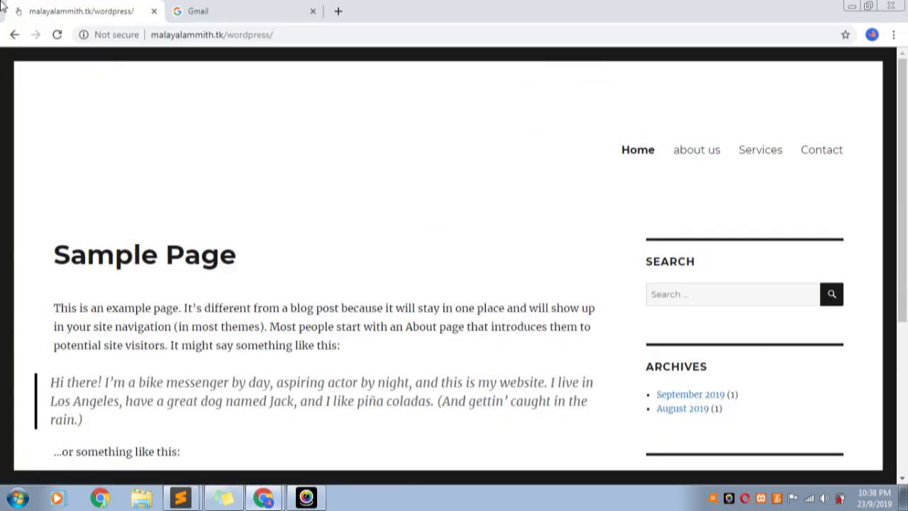
{"action": "key", "text": "alt+Tab"}
Reload the live site and find the Our Services list with its bold and italic items
{"action": "left_click", "coordinate": [58, 34]}
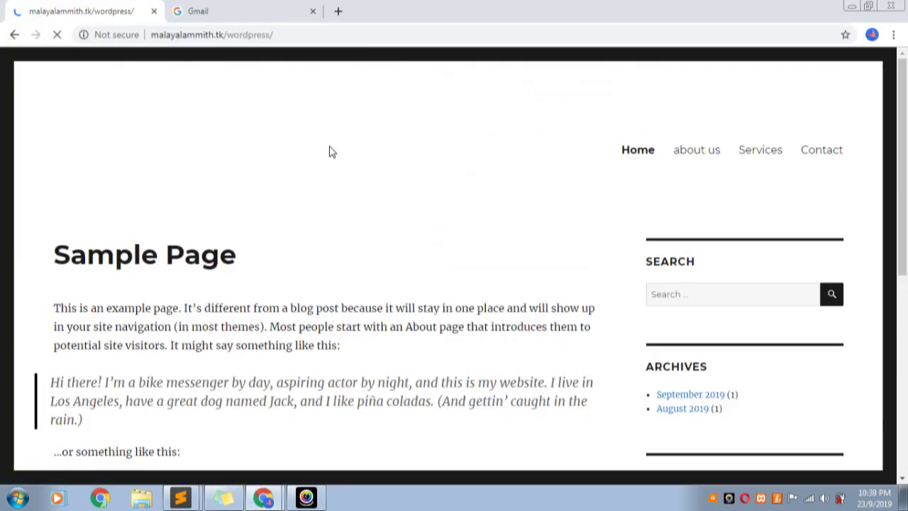
{"action": "scroll", "coordinate": [447, 163], "scroll_direction": "down", "scroll_amount": 6}
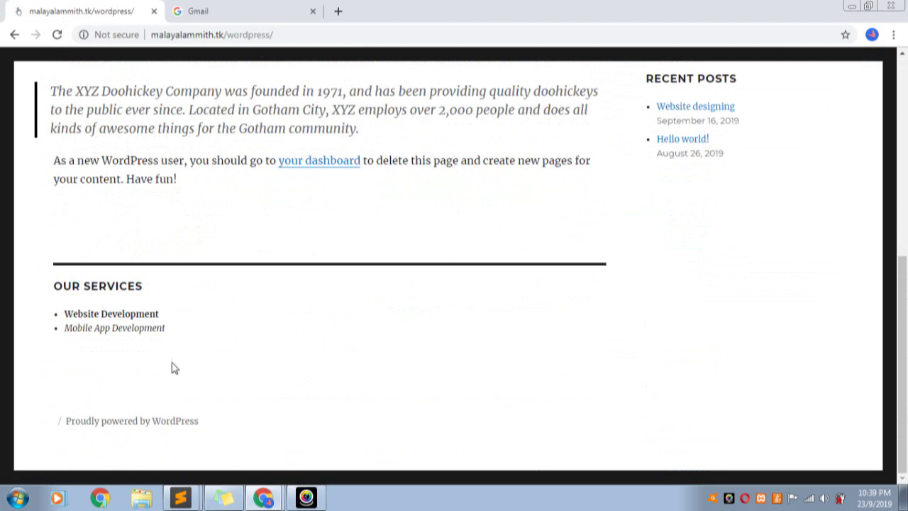
{"action": "left_click_drag", "start_coordinate": [190, 333], "coordinate": [44, 286]}
{"action": "left_click", "coordinate": [280, 324]}
{"action": "key", "text": "alt+Tab"}
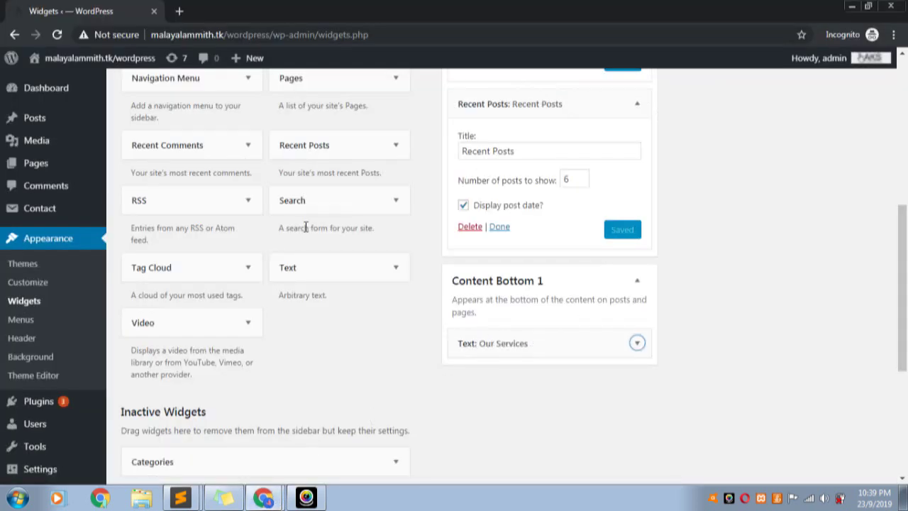
Add a Text widget below Our Services in Content Bottom 1 and title it Contact Us
{"action": "left_click_drag", "start_coordinate": [319, 281], "coordinate": [474, 380]}
{"action": "left_click", "coordinate": [396, 406]}
{"action": "type", "text": "Contact Us"}
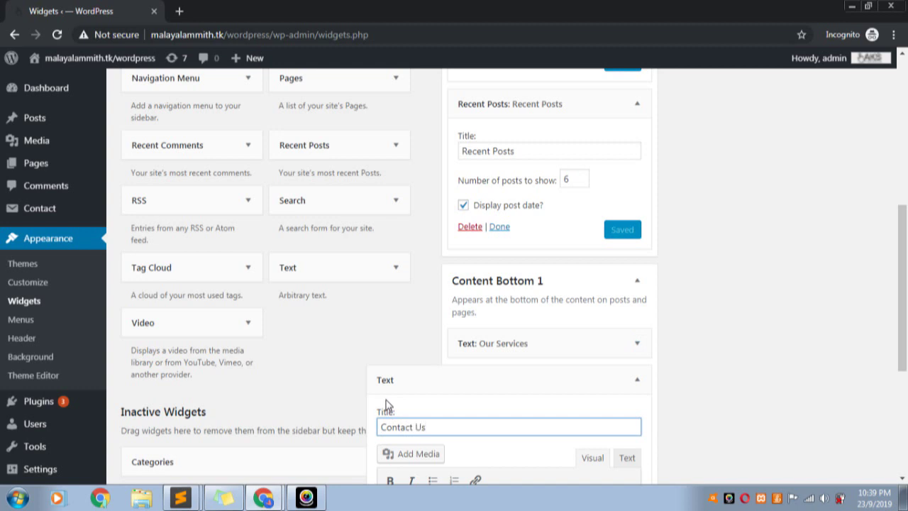
{"action": "scroll", "coordinate": [515, 369], "scroll_direction": "down", "scroll_amount": 2}
Enter the contact e-mail address and phone number in the widget body, then save and collapse it
{"action": "left_click", "coordinate": [447, 385]}
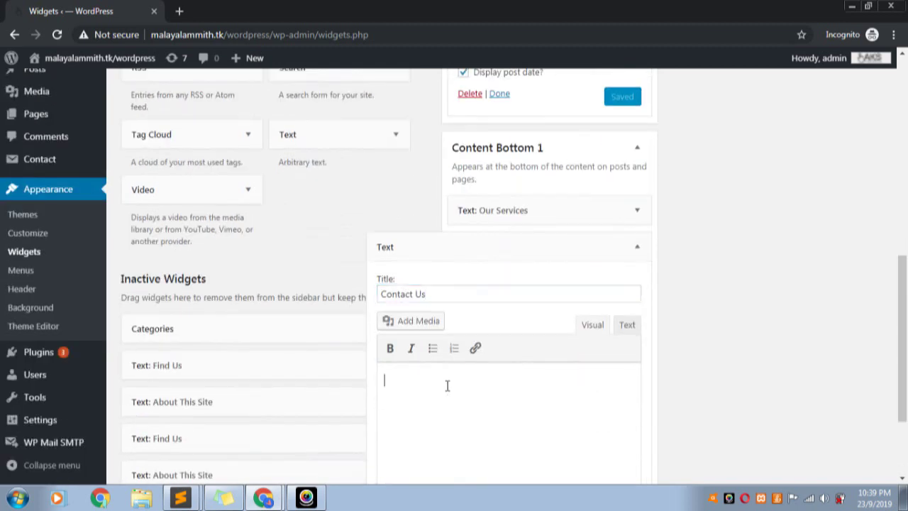
{"action": "scroll", "coordinate": [580, 367], "scroll_direction": "down", "scroll_amount": 2}
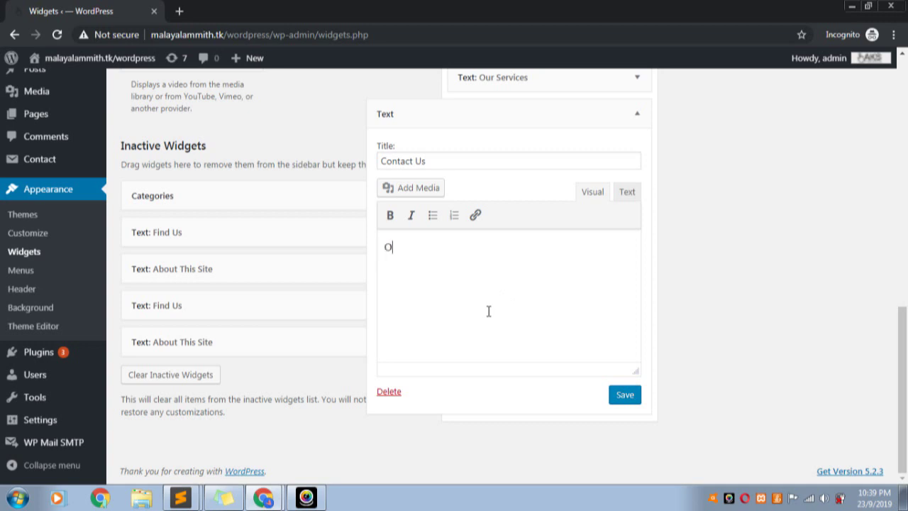
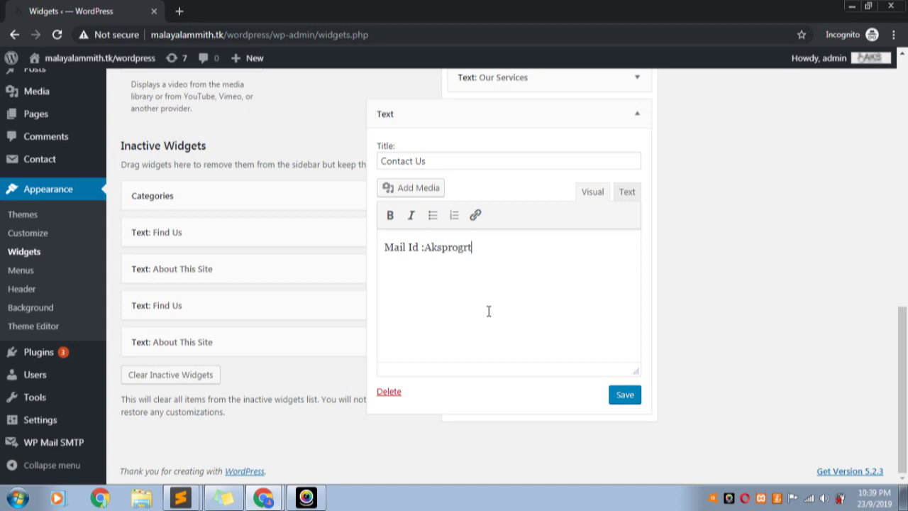
{"action": "key", "text": "BackSpace"}
{"action": "key", "text": "BackSpace"}
{"action": "key", "text": "BackSpace"}
{"action": "key", "text": "BackSpace"}
{"action": "key", "text": "BackSpace"}
{"action": "key", "text": "BackSpace"}
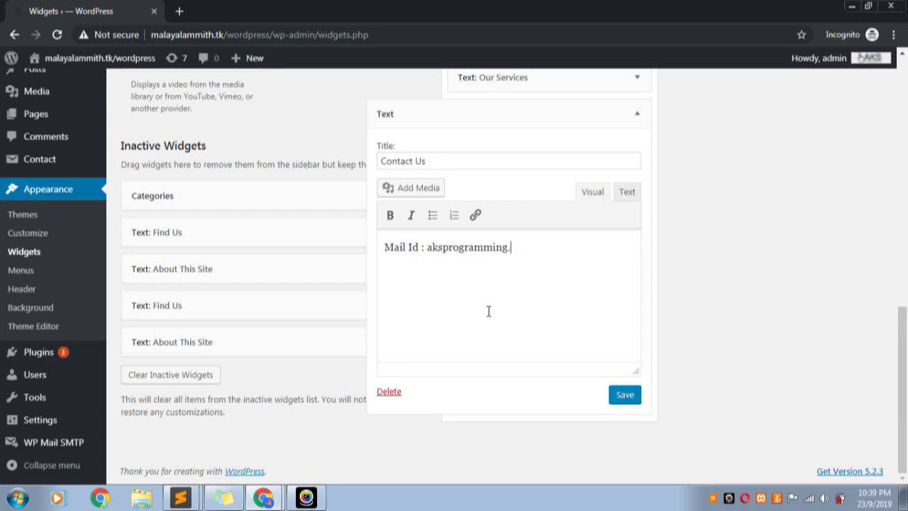
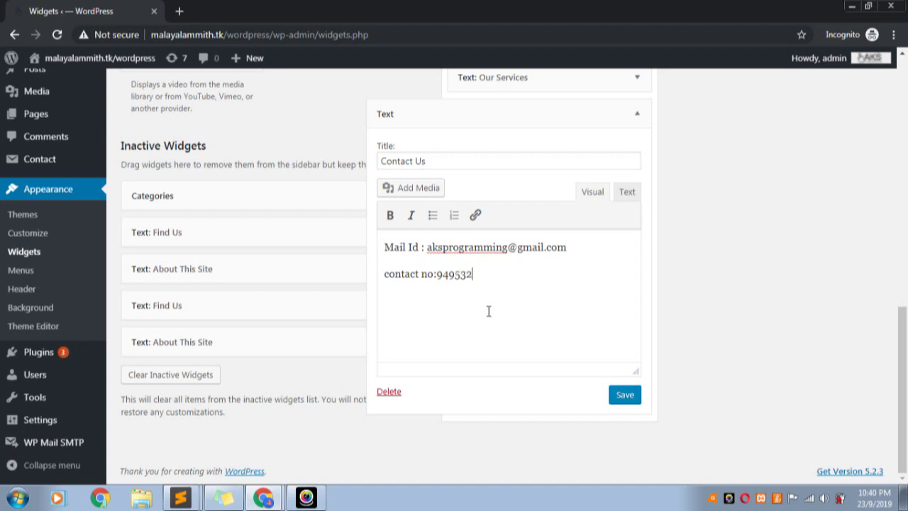
{"action": "left_click", "coordinate": [620, 401]}
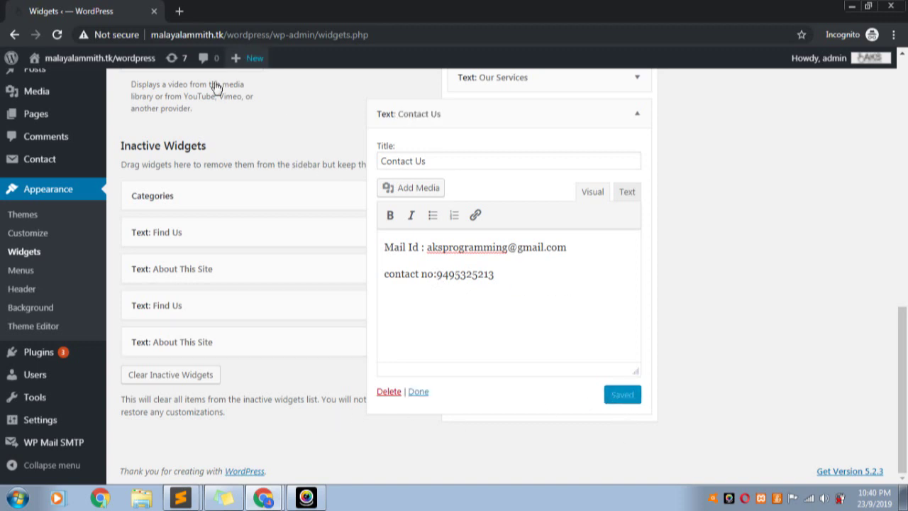
{"action": "left_click", "coordinate": [416, 392]}
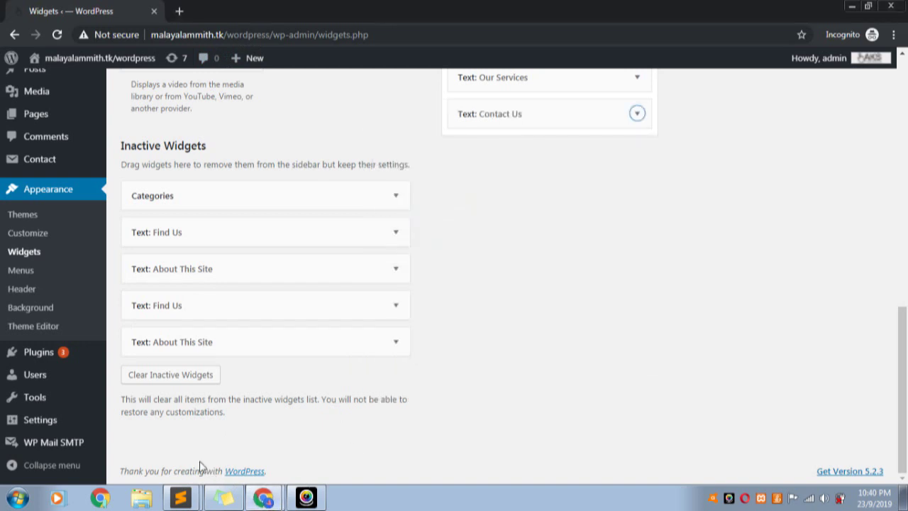
Reload the live site and scroll to check the new Contact Us section
{"action": "left_click", "coordinate": [277, 500]}
{"action": "left_click", "coordinate": [273, 457]}
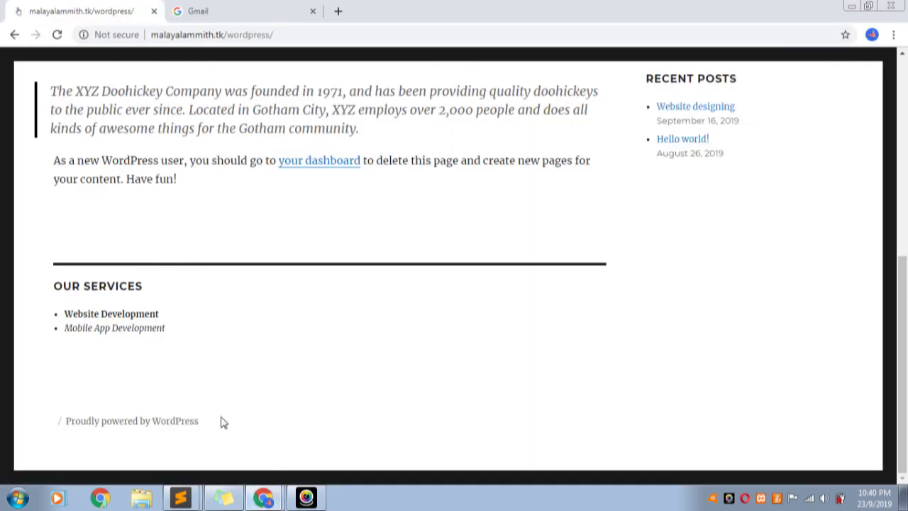
{"action": "left_click", "coordinate": [56, 35]}
{"action": "scroll", "coordinate": [253, 300], "scroll_direction": "down", "scroll_amount": 3}
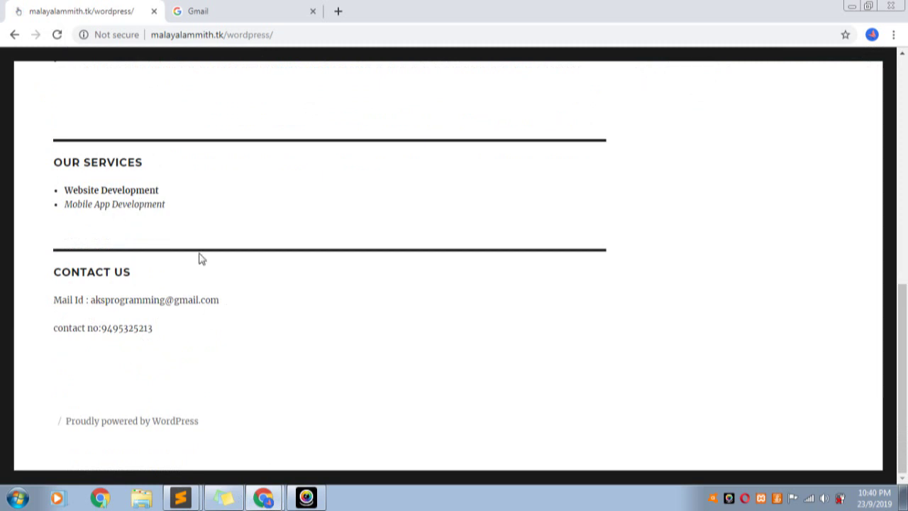
Return to the Widgets admin page in the Incognito window
{"action": "left_click", "coordinate": [263, 497]}
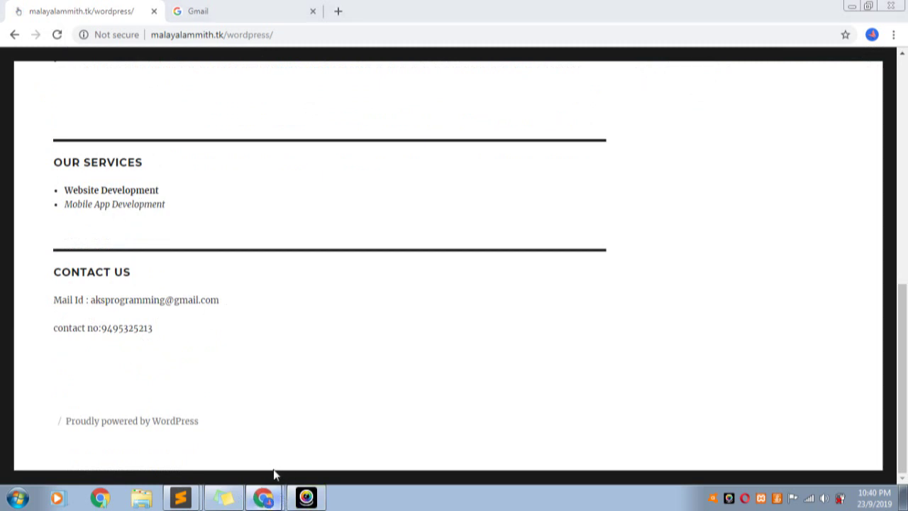
{"action": "left_click", "coordinate": [274, 471]}
{"action": "scroll", "coordinate": [490, 234], "scroll_direction": "up", "scroll_amount": 2}
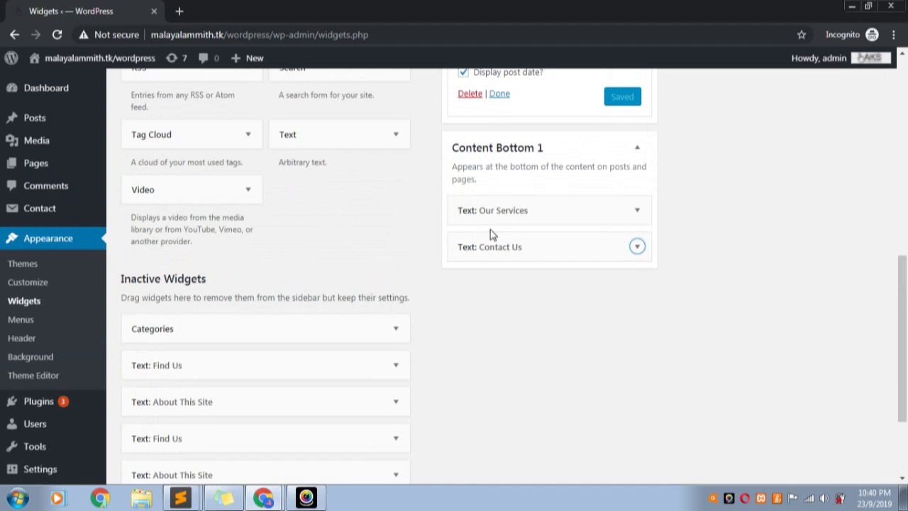
Drag a Gallery widget into the expanded Content Bottom 2 area and title it Gallery
{"action": "scroll", "coordinate": [697, 241], "scroll_direction": "up", "scroll_amount": 10}
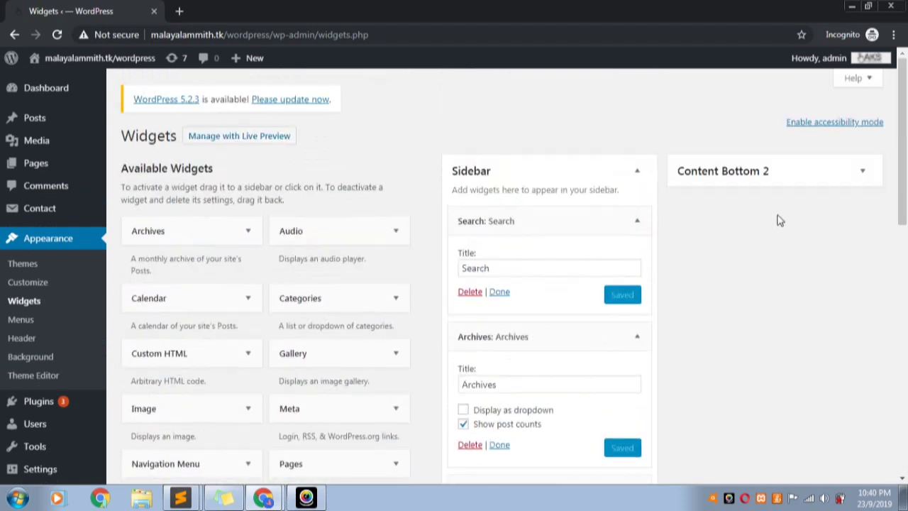
{"action": "left_click", "coordinate": [861, 171]}
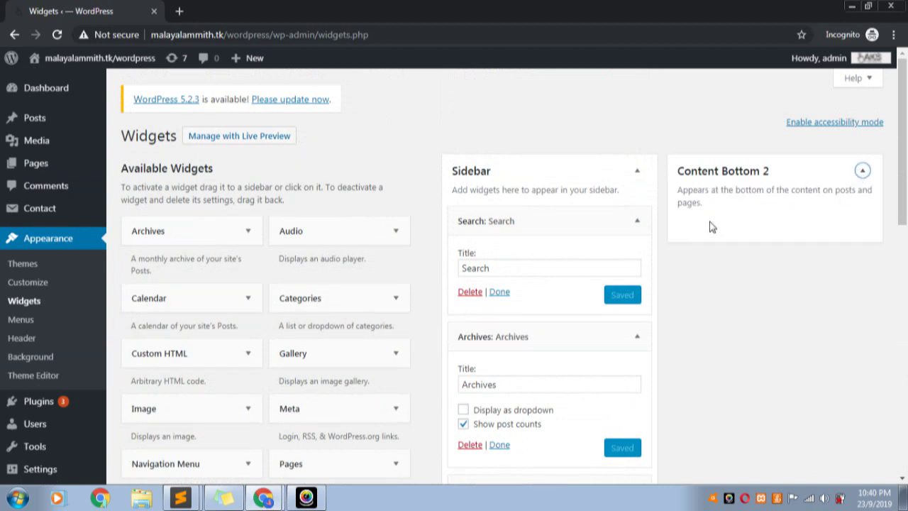
{"action": "left_click_drag", "start_coordinate": [300, 360], "coordinate": [723, 233]}
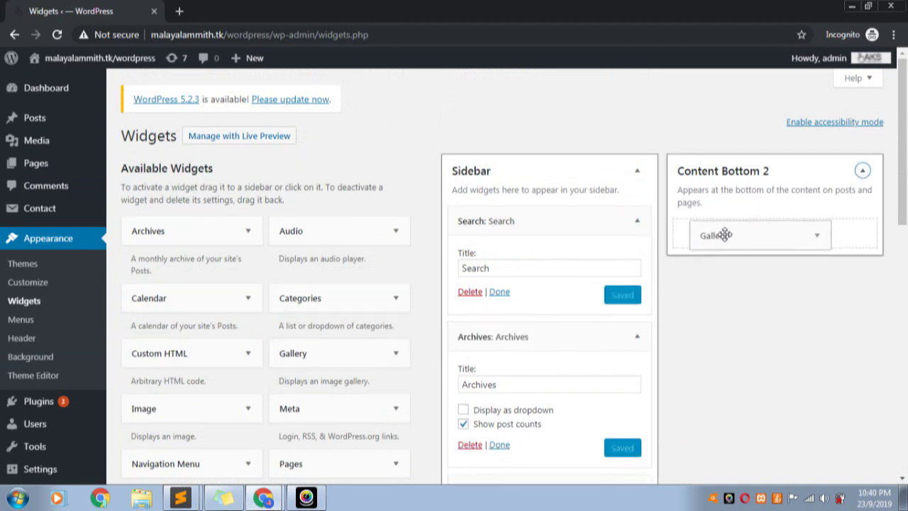
{"action": "left_click_drag", "start_coordinate": [764, 257], "coordinate": [766, 257]}
{"action": "left_click", "coordinate": [733, 282]}
{"action": "left_click", "coordinate": [705, 235]}
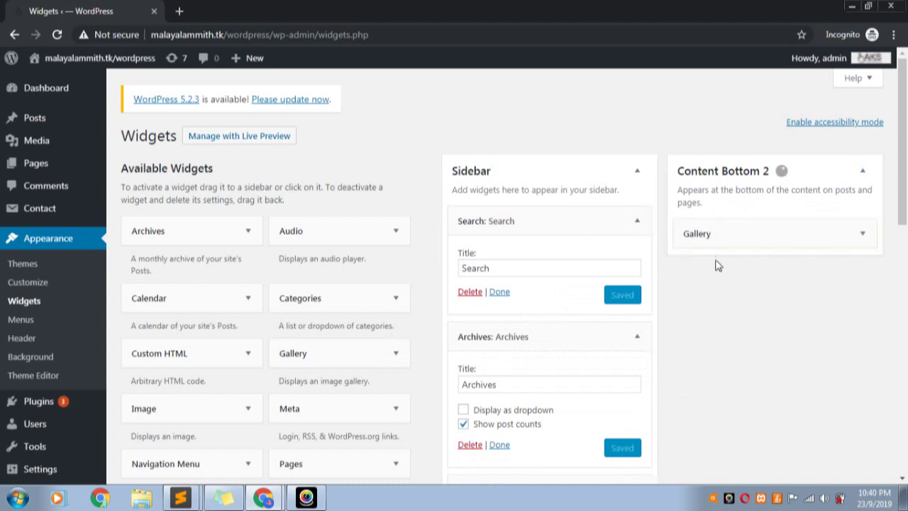
{"action": "left_click", "coordinate": [713, 278]}
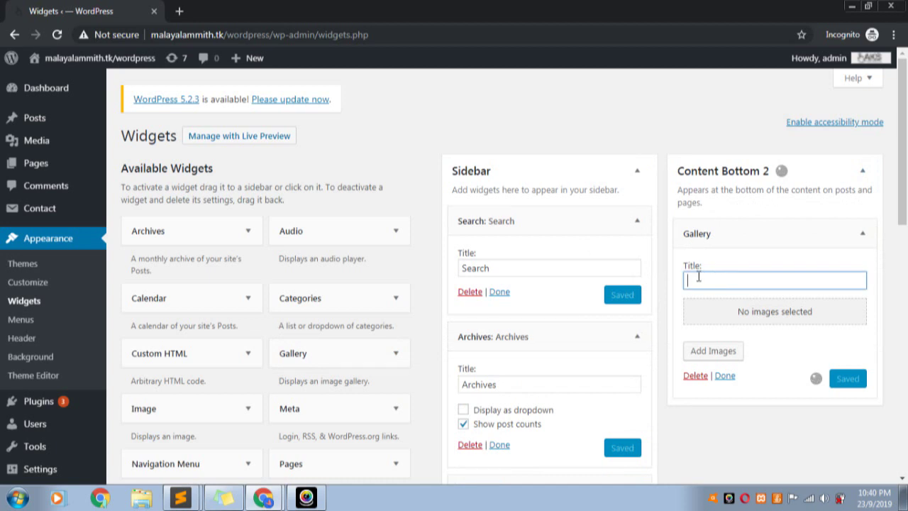
{"action": "type", "text": "."}
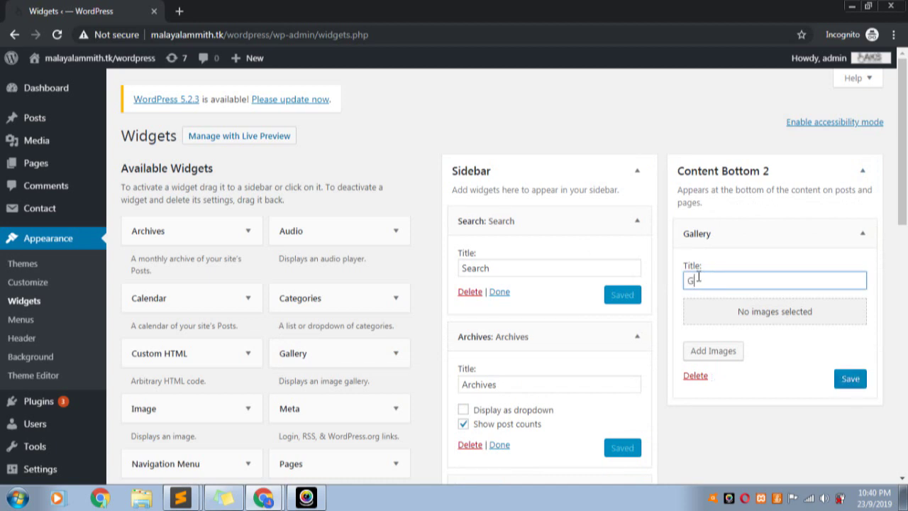
{"action": "type", "text": "allery"}
{"action": "left_click", "coordinate": [754, 323]}
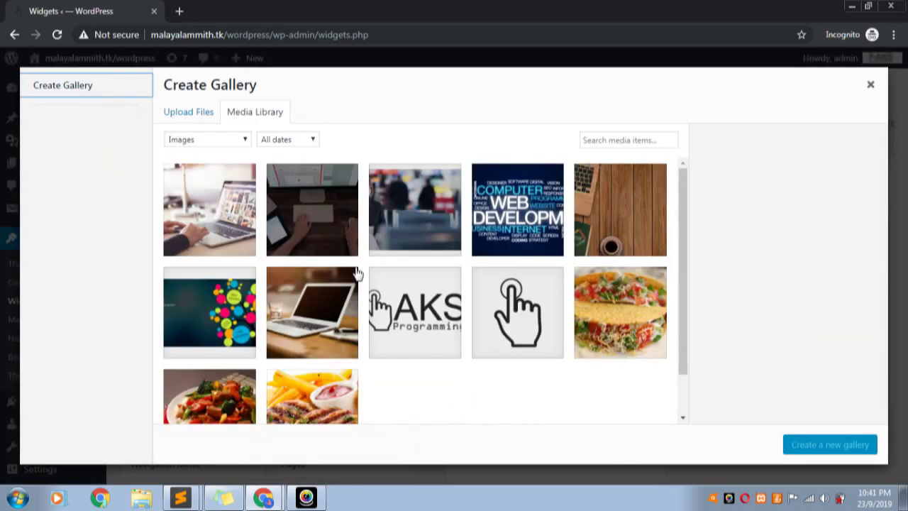
Select five photos: laptop user, overhead desk, blurred office, wooden desk and laptop on table
{"action": "left_click", "coordinate": [870, 85]}
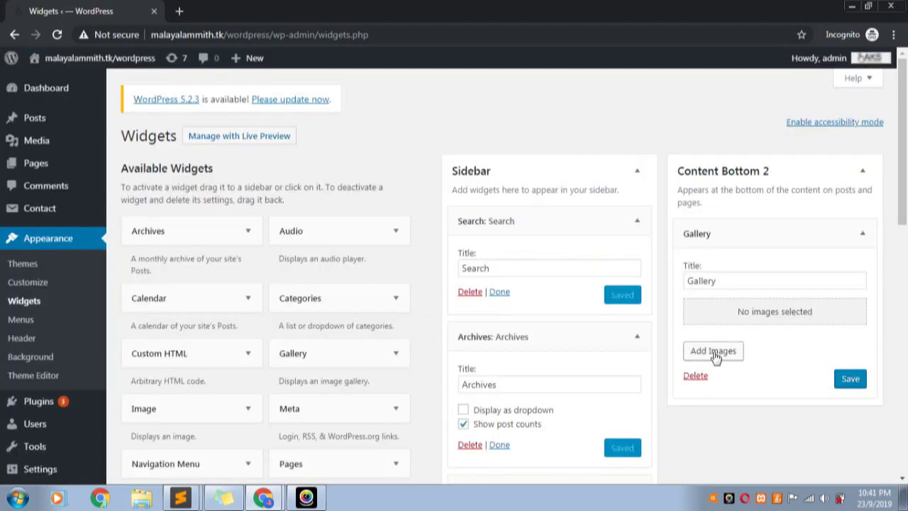
{"action": "left_click", "coordinate": [784, 314]}
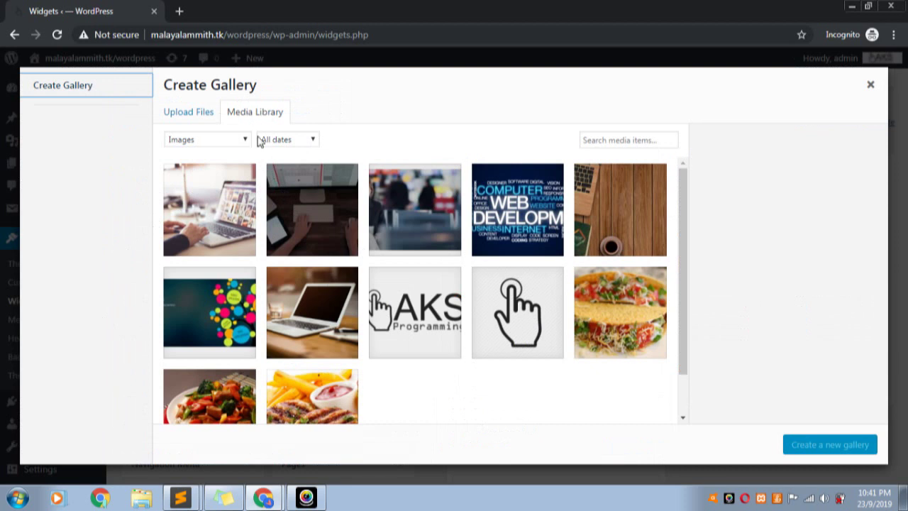
{"action": "left_click", "coordinate": [212, 218]}
{"action": "left_click", "coordinate": [302, 215]}
{"action": "left_click", "coordinate": [386, 224]}
{"action": "left_click", "coordinate": [609, 230]}
{"action": "left_click", "coordinate": [328, 315]}
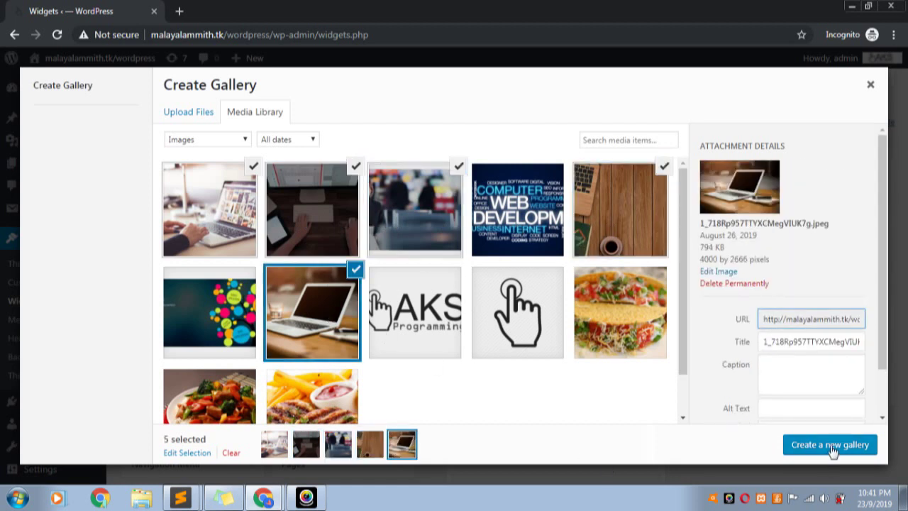
Review the selected photos' details and create a new gallery from them
{"action": "scroll", "coordinate": [804, 394], "scroll_direction": "down", "scroll_amount": 2}
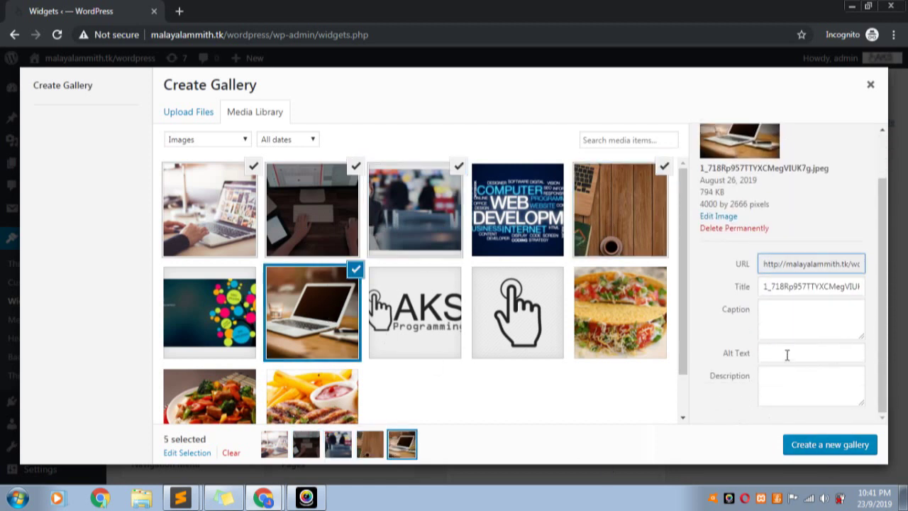
{"action": "left_click", "coordinate": [795, 353]}
{"action": "left_click", "coordinate": [778, 383]}
{"action": "left_click", "coordinate": [789, 320]}
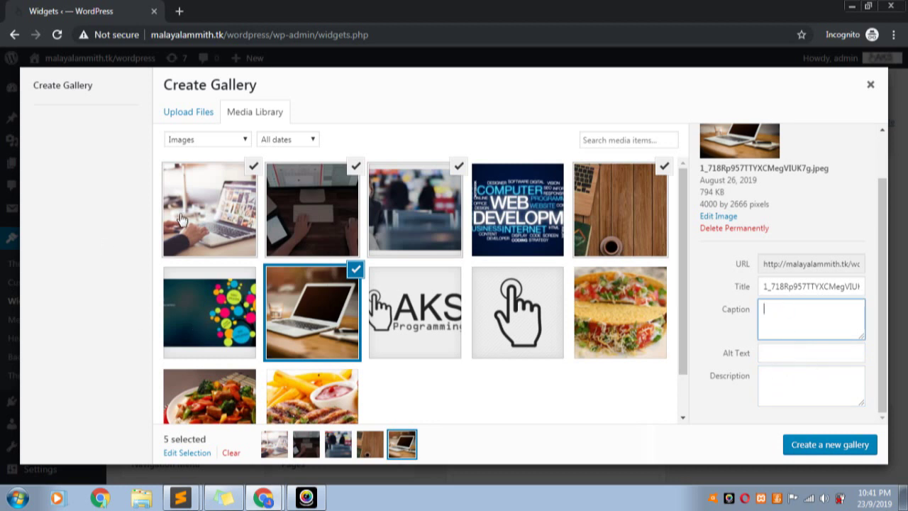
{"action": "left_click", "coordinate": [213, 216]}
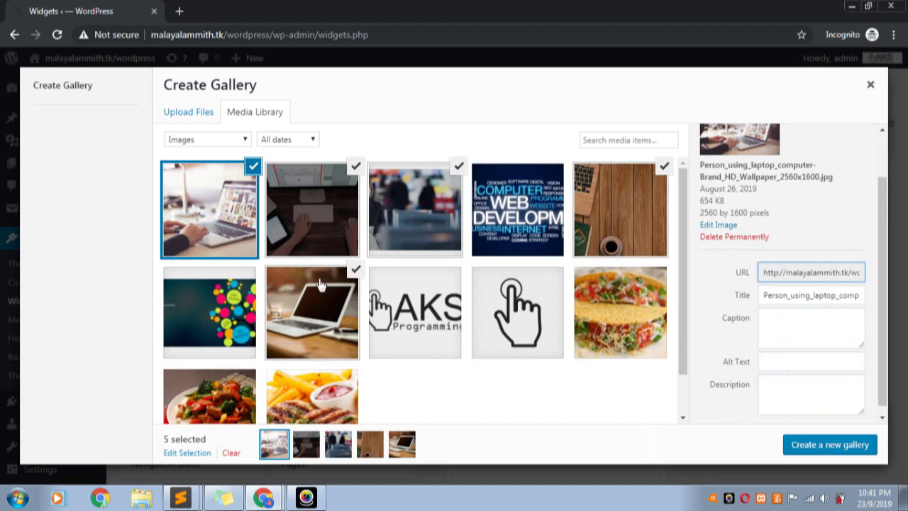
{"action": "left_click", "coordinate": [846, 451]}
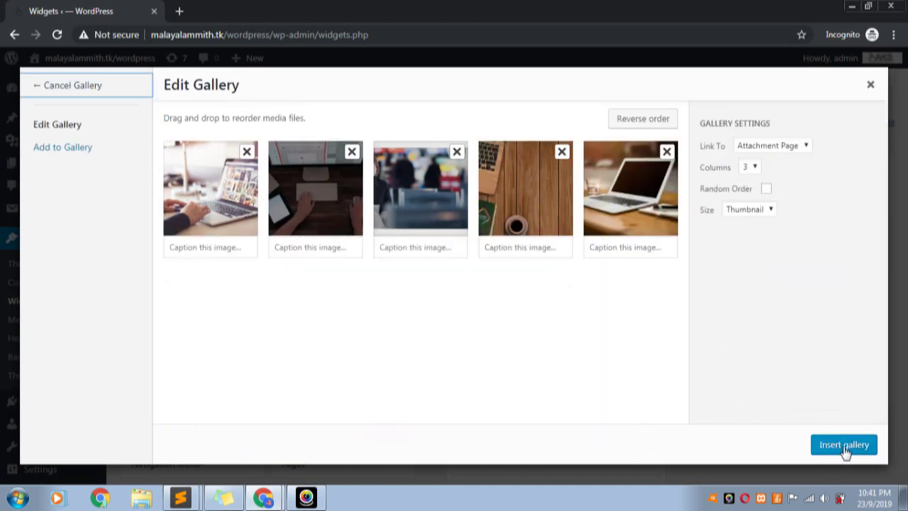
Set the gallery to Attachment Page links, 4 columns, random order and Thumbnail size
{"action": "left_click", "coordinate": [805, 146]}
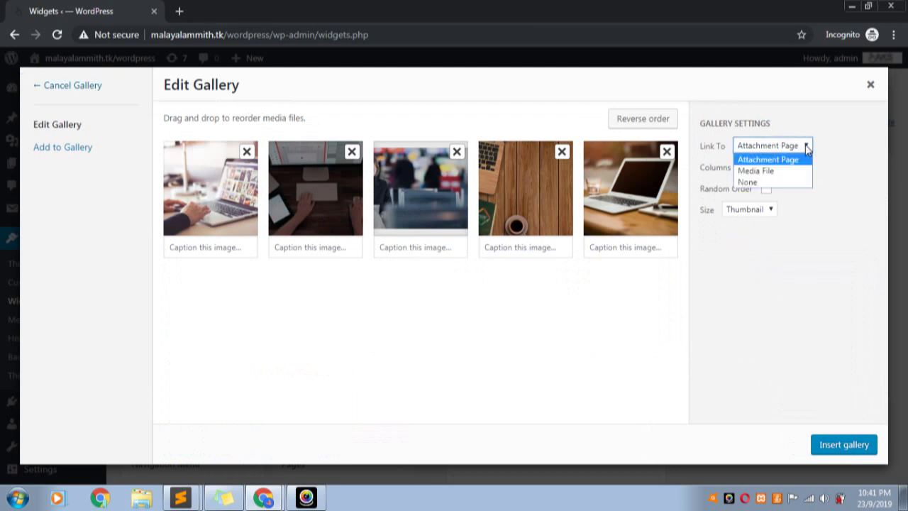
{"action": "left_click", "coordinate": [803, 157]}
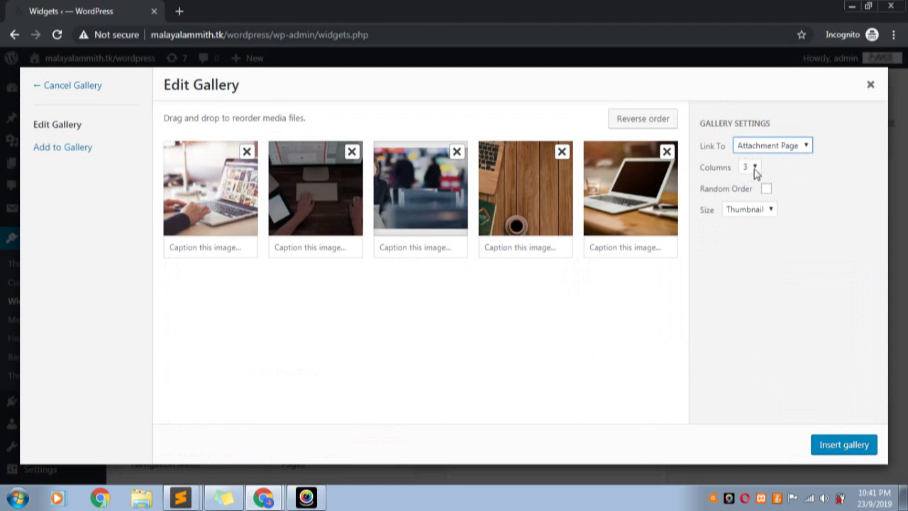
{"action": "left_click", "coordinate": [755, 169]}
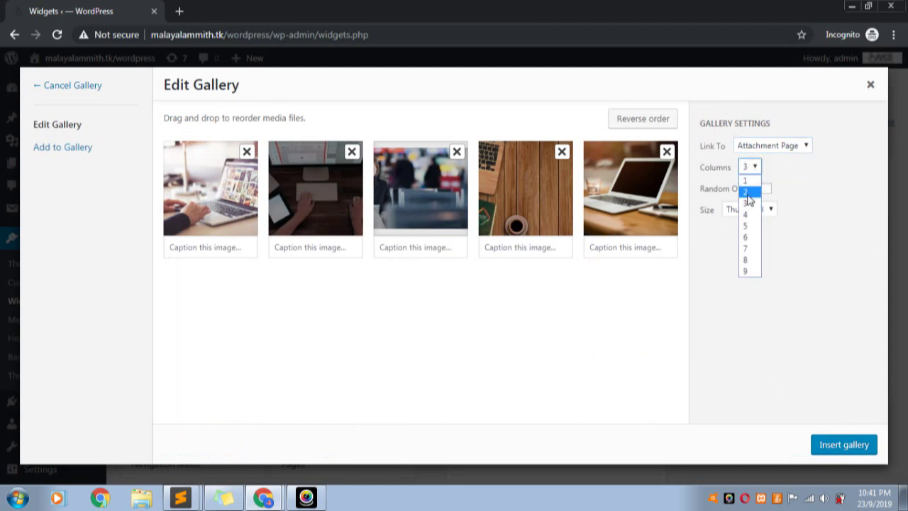
{"action": "left_click", "coordinate": [747, 215]}
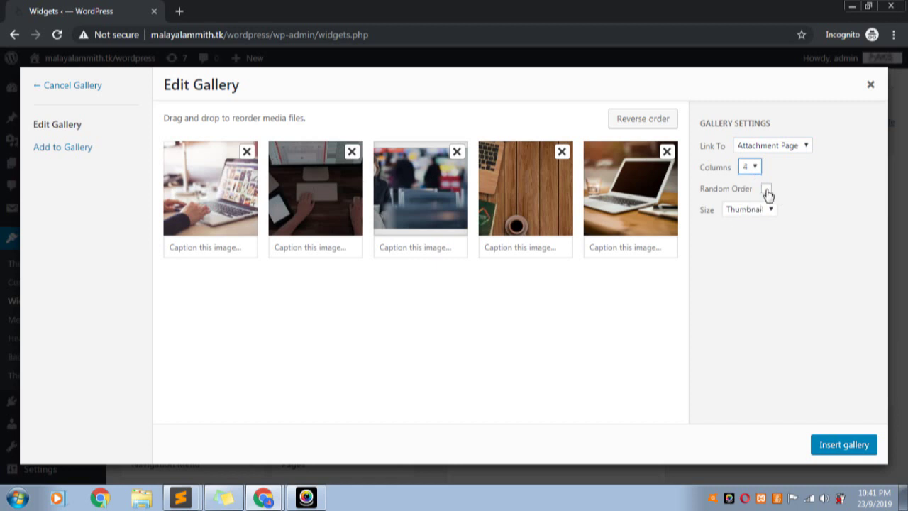
{"action": "left_click", "coordinate": [766, 190]}
{"action": "left_click", "coordinate": [771, 210]}
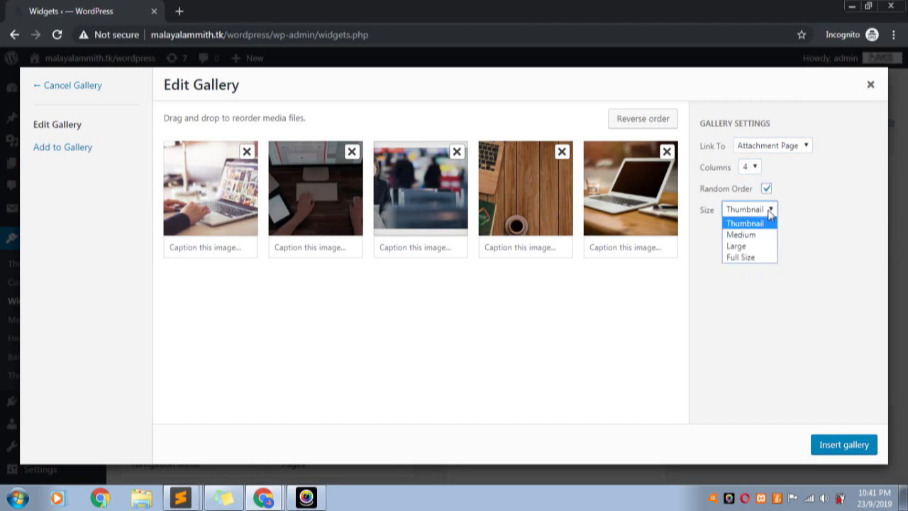
{"action": "left_click", "coordinate": [759, 224]}
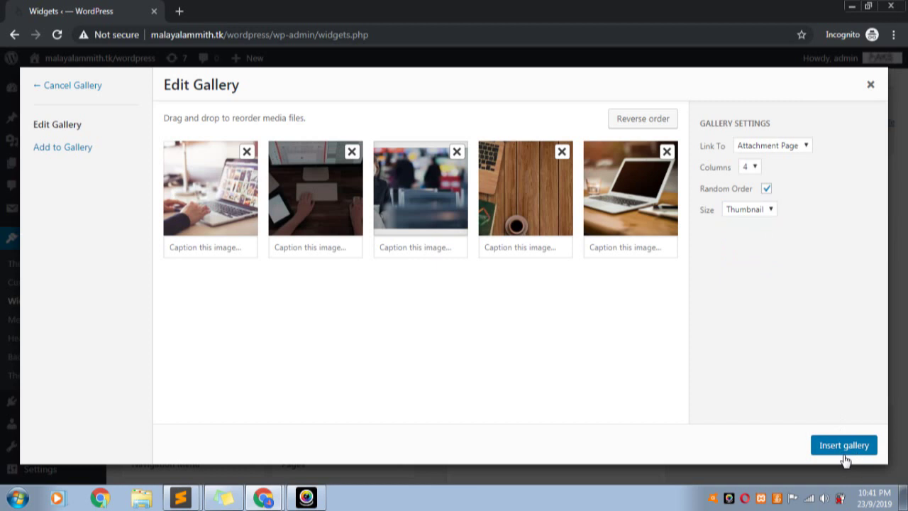
Insert the gallery into the Gallery widget and save the widget
{"action": "left_click", "coordinate": [844, 452]}
{"action": "scroll", "coordinate": [717, 372], "scroll_direction": "down", "scroll_amount": 2}
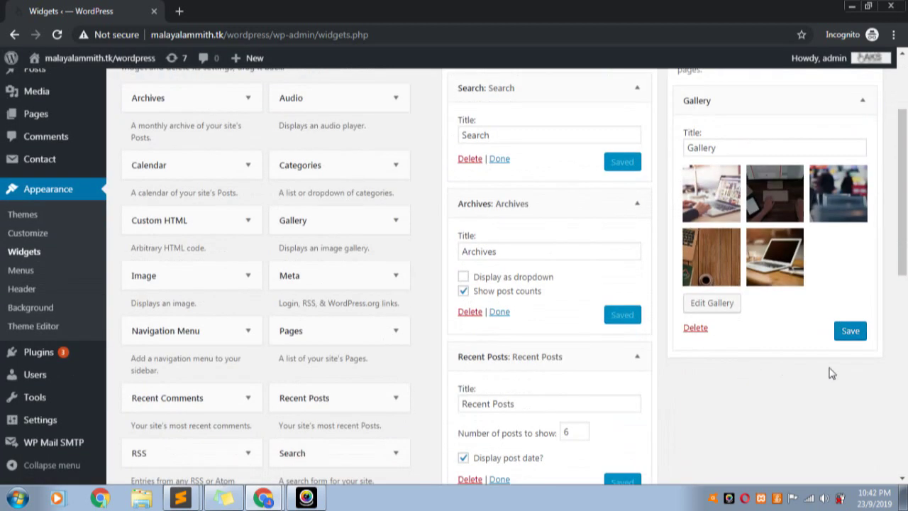
{"action": "left_click", "coordinate": [850, 334]}
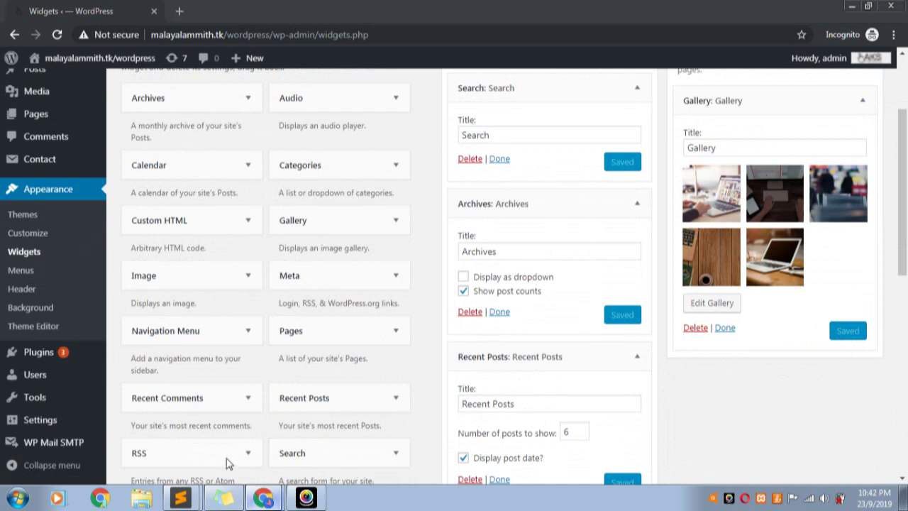
Reload the live site and scroll to the footer to check the new Gallery section
{"action": "left_click", "coordinate": [100, 498]}
{"action": "left_click", "coordinate": [57, 34]}
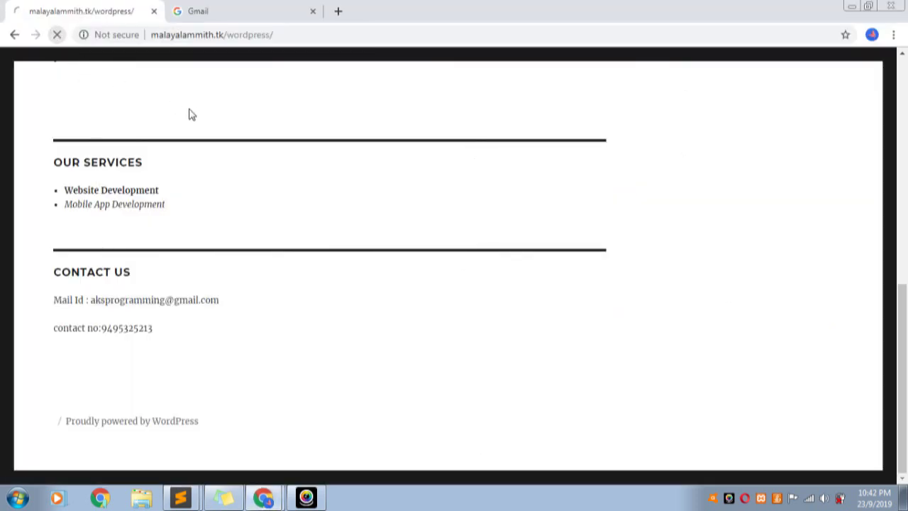
{"action": "scroll", "coordinate": [582, 279], "scroll_direction": "up", "scroll_amount": 3}
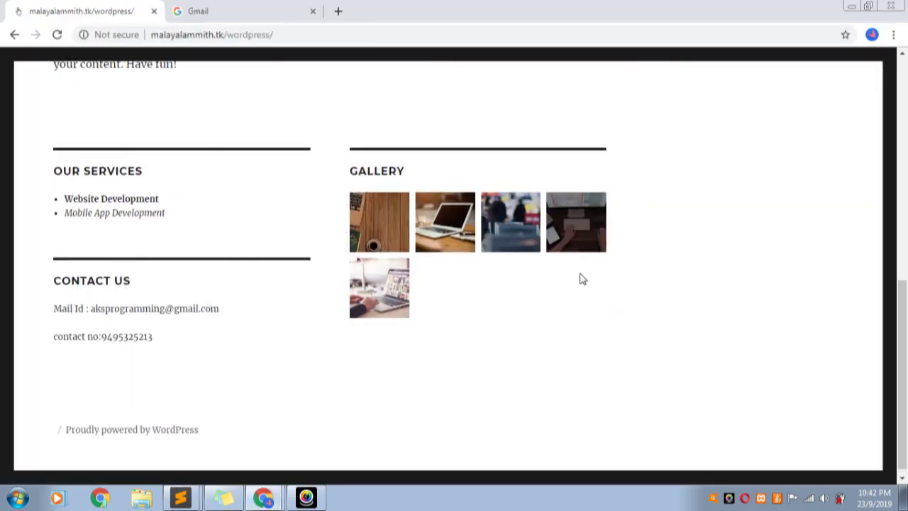
{"action": "scroll", "coordinate": [582, 279], "scroll_direction": "down", "scroll_amount": 3}
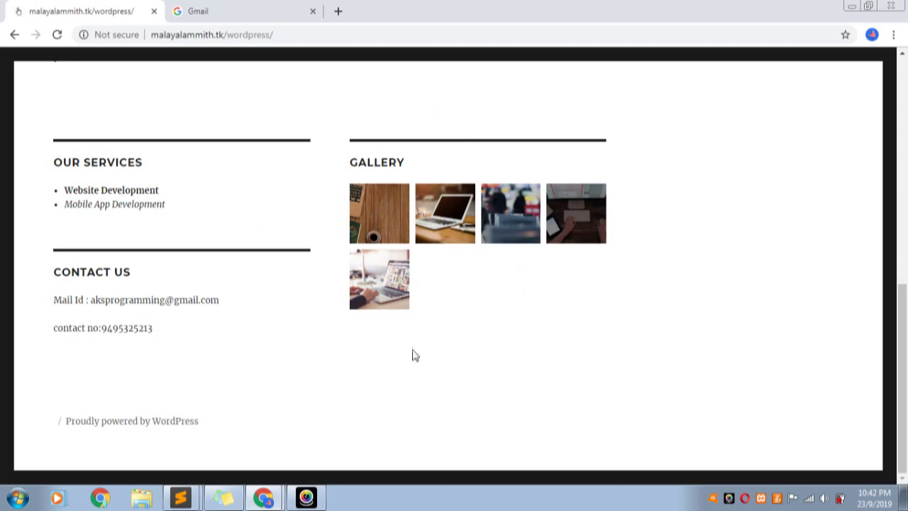
Change the gallery to 2 columns at Large size, update it and save the Gallery widget
{"action": "left_click", "coordinate": [269, 469]}
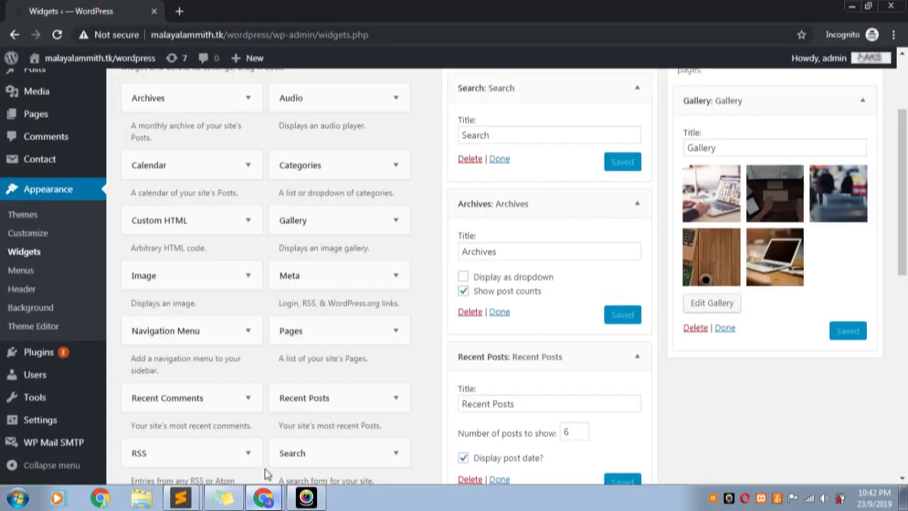
{"action": "left_click", "coordinate": [720, 309]}
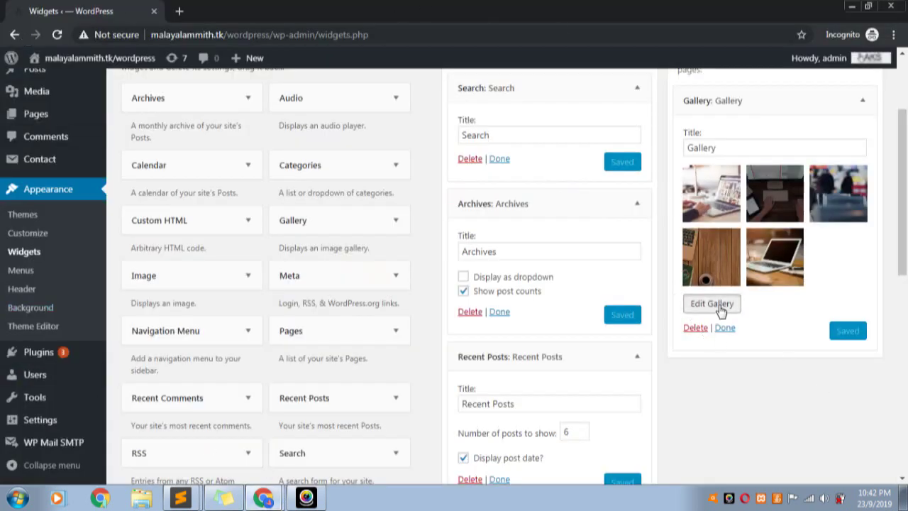
{"action": "left_click", "coordinate": [756, 167]}
{"action": "left_click", "coordinate": [747, 190]}
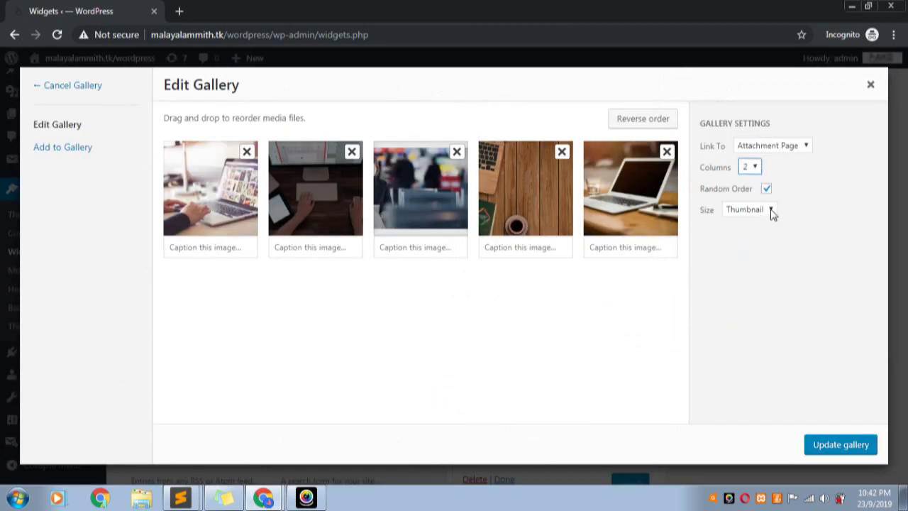
{"action": "left_click", "coordinate": [771, 211]}
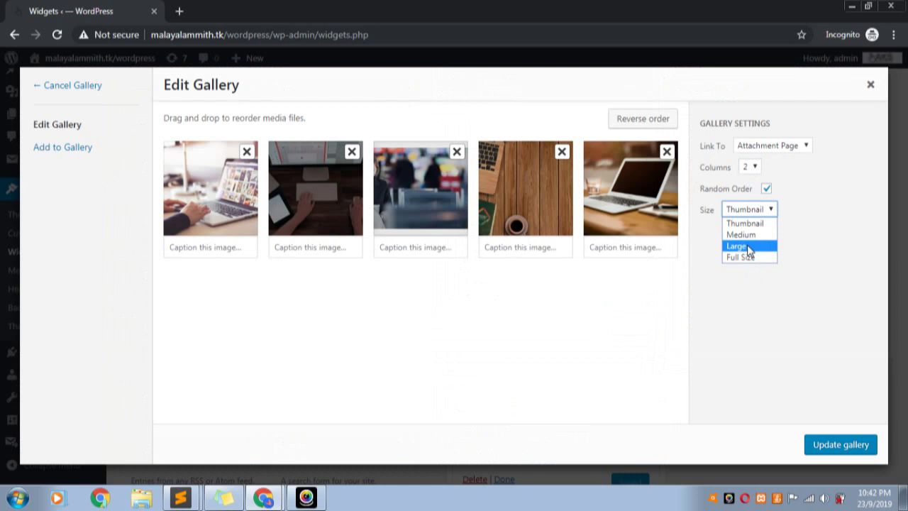
{"action": "left_click", "coordinate": [748, 247]}
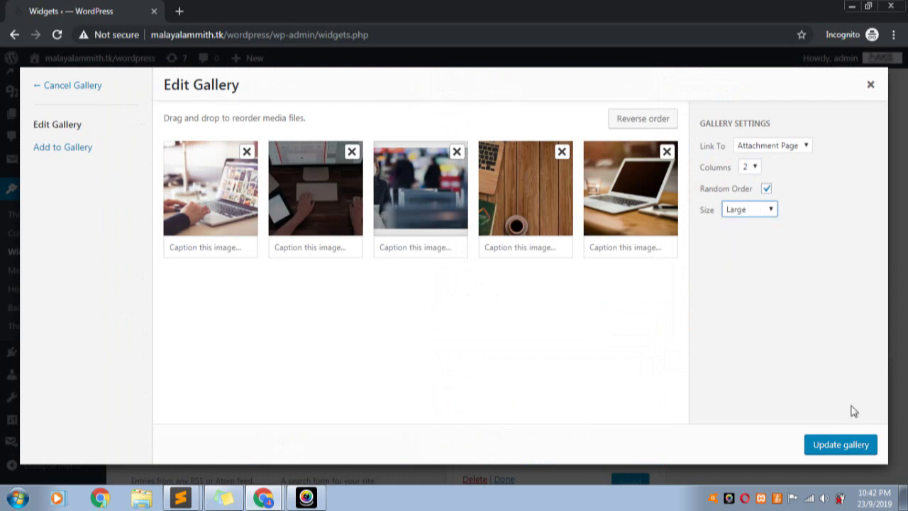
{"action": "left_click", "coordinate": [838, 448]}
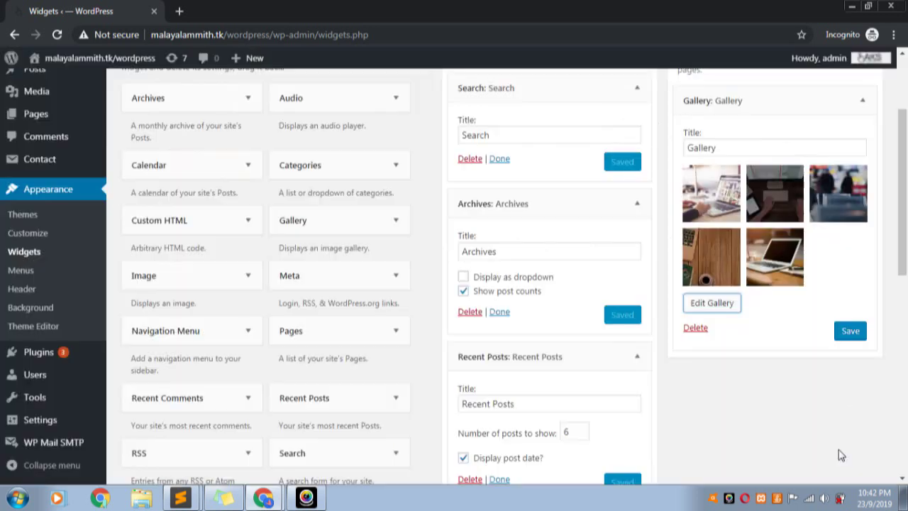
{"action": "left_click", "coordinate": [852, 334]}
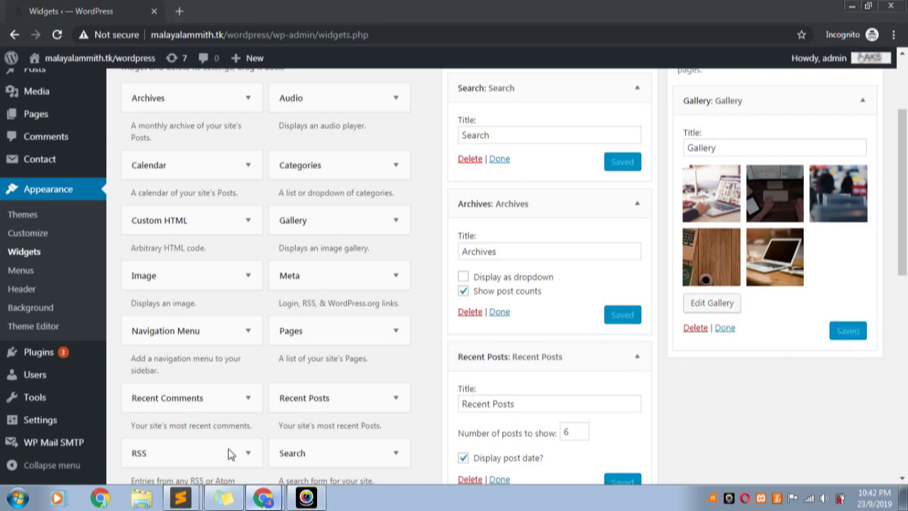
{"action": "key", "text": "alt+Tab"}
Reload the live site to review the large two-column gallery, then return to the Widgets admin window
{"action": "left_click", "coordinate": [56, 34]}
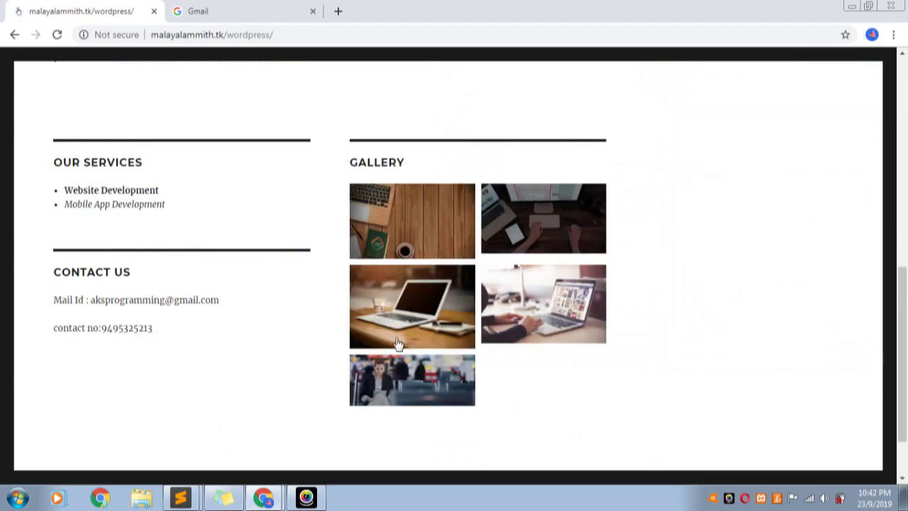
{"action": "scroll", "coordinate": [456, 355], "scroll_direction": "up", "scroll_amount": 3}
{"action": "scroll", "coordinate": [456, 354], "scroll_direction": "up", "scroll_amount": 3}
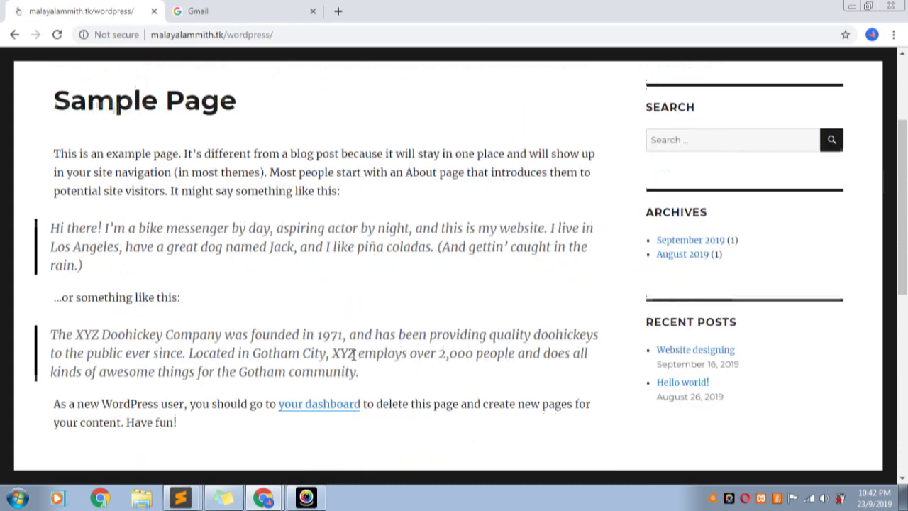
{"action": "scroll", "coordinate": [354, 357], "scroll_direction": "down", "scroll_amount": 2}
{"action": "scroll", "coordinate": [284, 424], "scroll_direction": "down", "scroll_amount": 3}
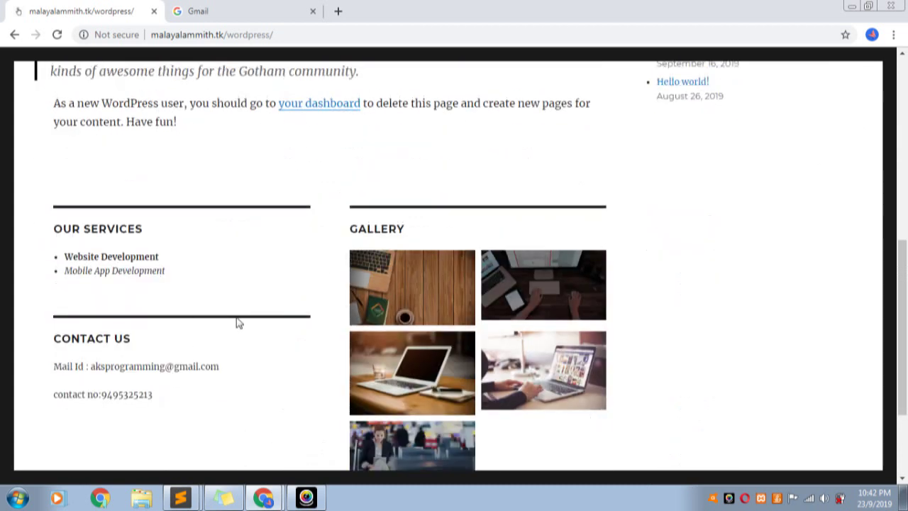
{"action": "scroll", "coordinate": [262, 294], "scroll_direction": "down", "scroll_amount": 2}
{"action": "scroll", "coordinate": [417, 173], "scroll_direction": "up", "scroll_amount": 5}
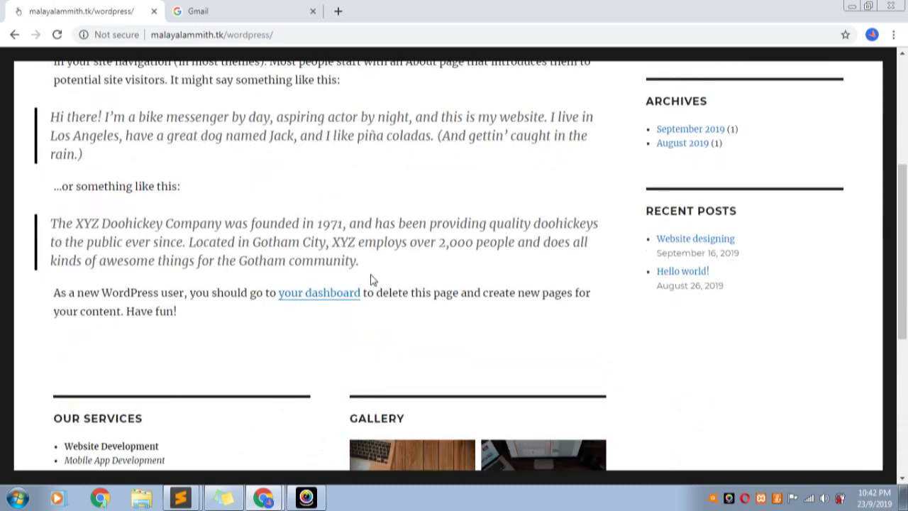
{"action": "scroll", "coordinate": [170, 353], "scroll_direction": "down", "scroll_amount": 3}
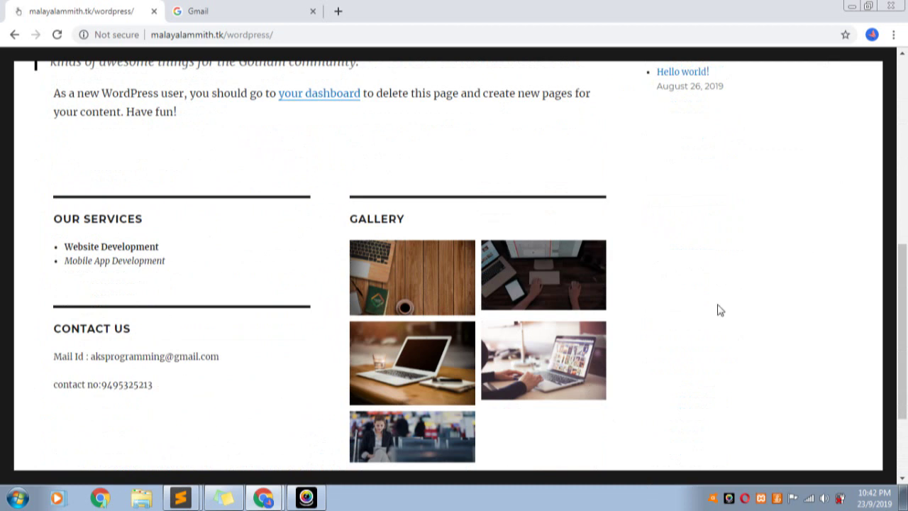
{"action": "scroll", "coordinate": [717, 310], "scroll_direction": "up", "scroll_amount": 3}
{"action": "scroll", "coordinate": [717, 317], "scroll_direction": "down", "scroll_amount": 2}
{"action": "scroll", "coordinate": [340, 355], "scroll_direction": "down", "scroll_amount": 3}
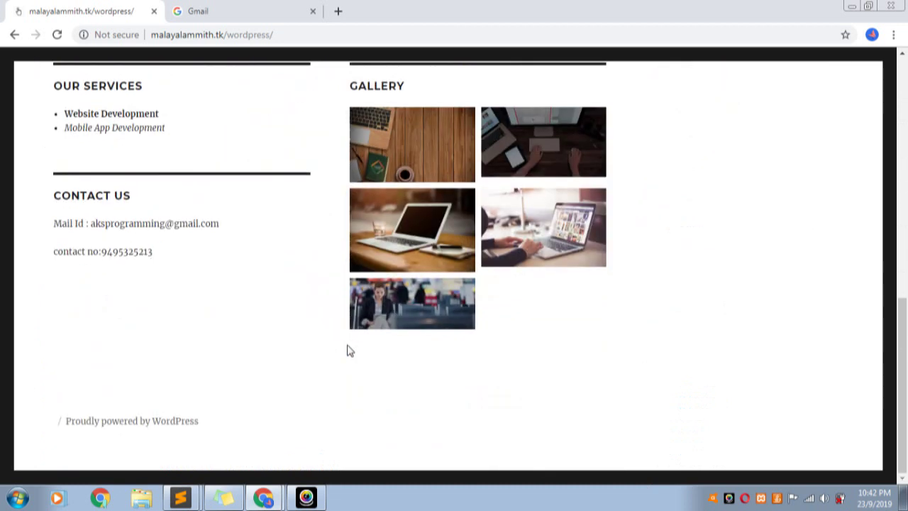
{"action": "scroll", "coordinate": [333, 298], "scroll_direction": "up", "scroll_amount": 1}
{"action": "scroll", "coordinate": [317, 248], "scroll_direction": "up", "scroll_amount": 10}
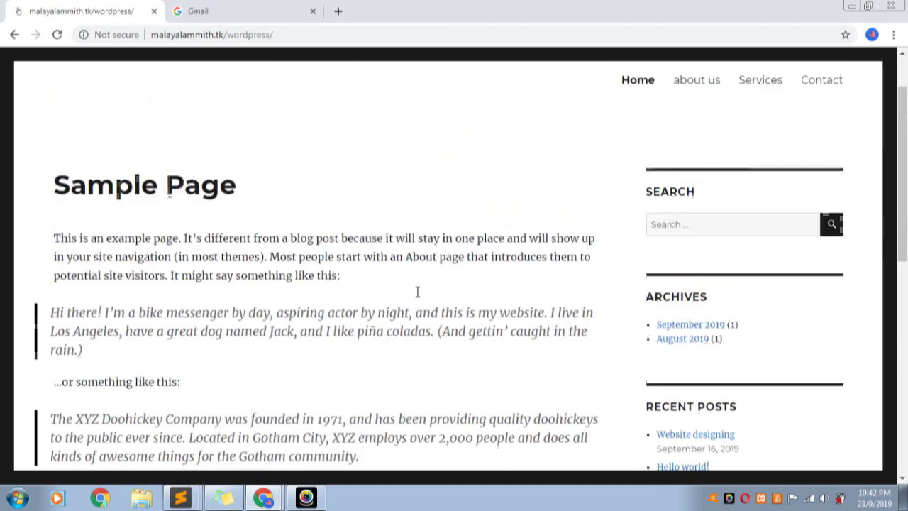
{"action": "left_click", "coordinate": [264, 497]}
{"action": "scroll", "coordinate": [617, 248], "scroll_direction": "up", "scroll_amount": 2}
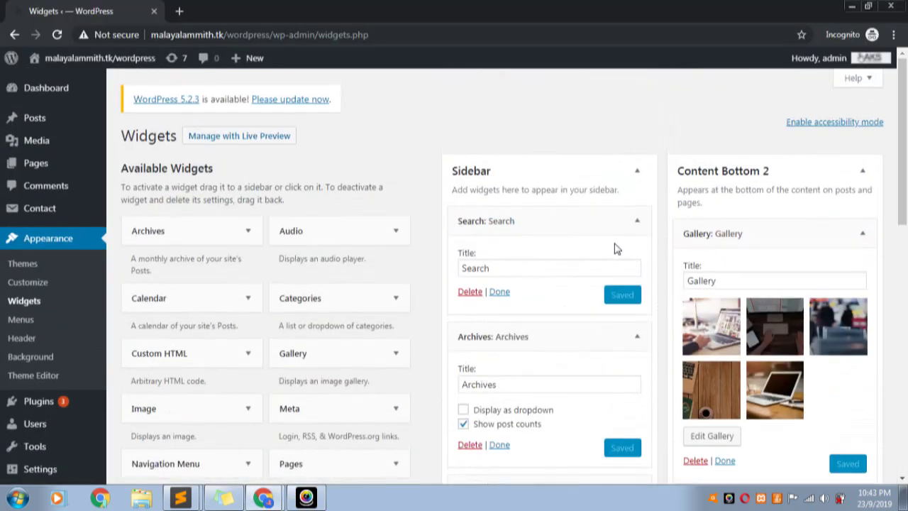
Collapse Sidebar, Content Bottom 1 and Content Bottom 2, re-toggling the first two until only titles show
{"action": "left_click", "coordinate": [636, 173]}
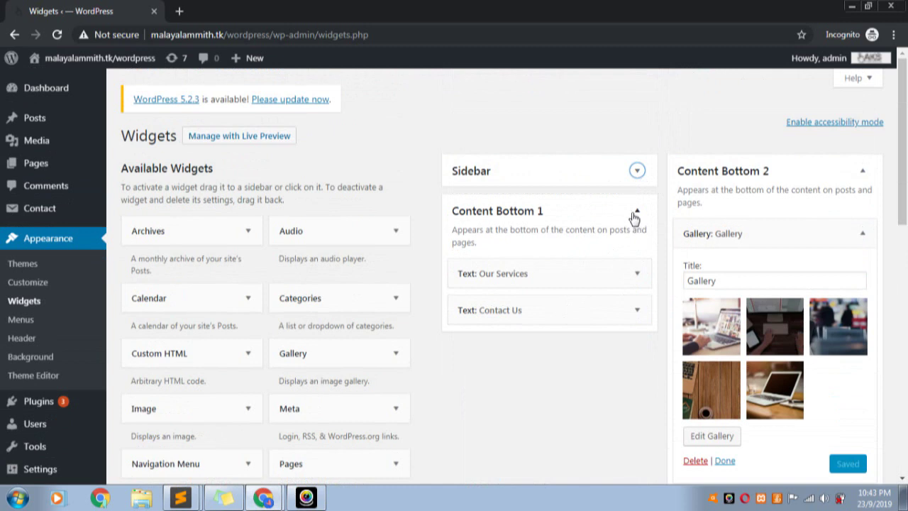
{"action": "left_click", "coordinate": [636, 212]}
{"action": "left_click", "coordinate": [859, 172]}
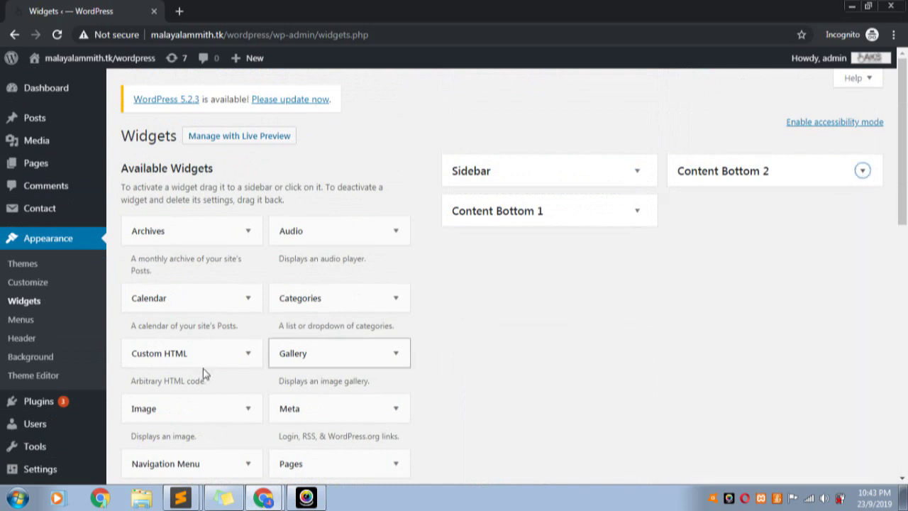
{"action": "scroll", "coordinate": [187, 303], "scroll_direction": "down", "scroll_amount": 2}
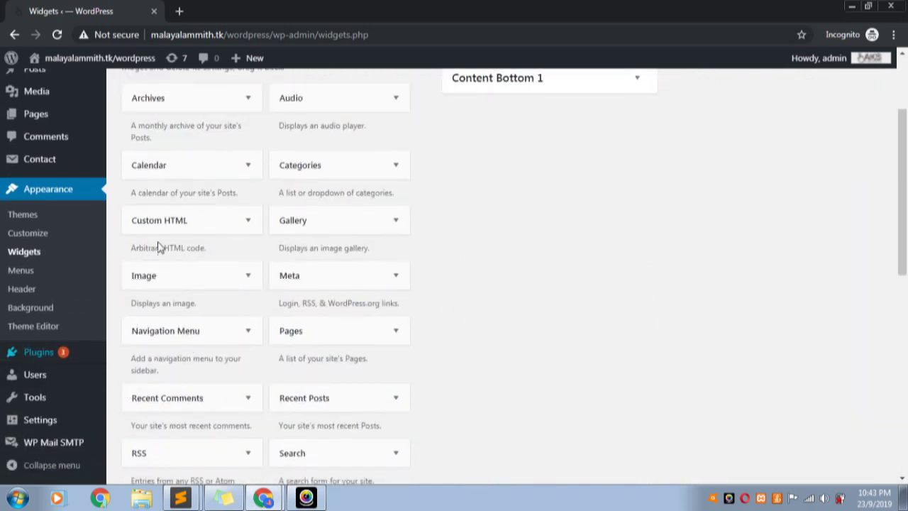
{"action": "scroll", "coordinate": [166, 257], "scroll_direction": "up", "scroll_amount": 2}
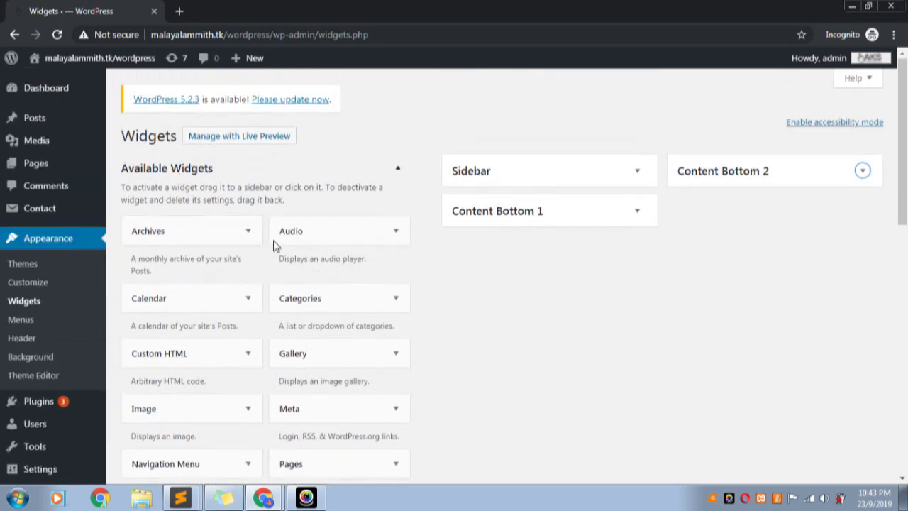
{"action": "scroll", "coordinate": [246, 397], "scroll_direction": "down", "scroll_amount": 5}
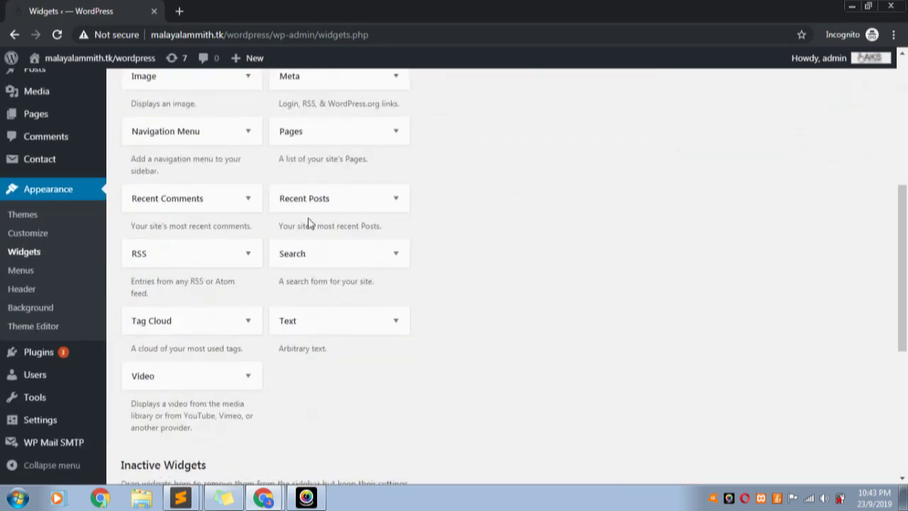
{"action": "scroll", "coordinate": [237, 256], "scroll_direction": "up", "scroll_amount": 5}
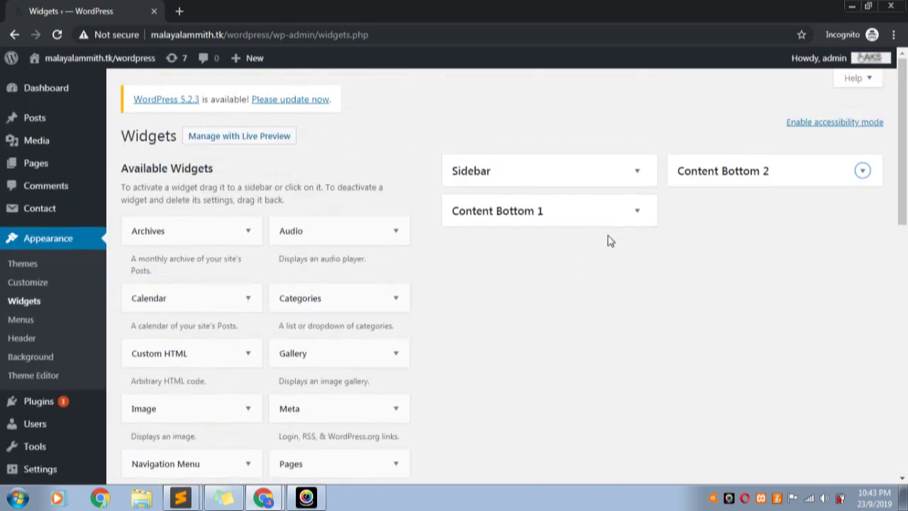
{"action": "left_click", "coordinate": [642, 211]}
{"action": "left_click", "coordinate": [641, 180]}
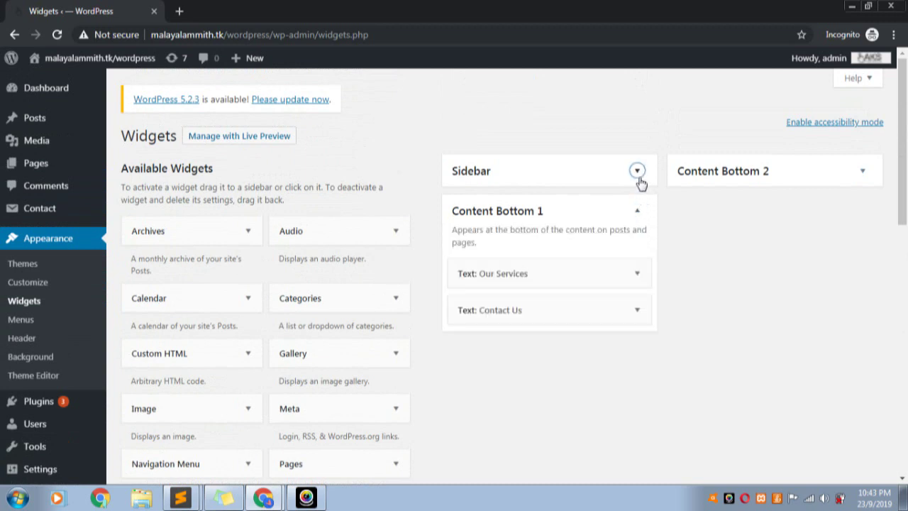
{"action": "left_click", "coordinate": [635, 171]}
{"action": "left_click", "coordinate": [637, 213]}
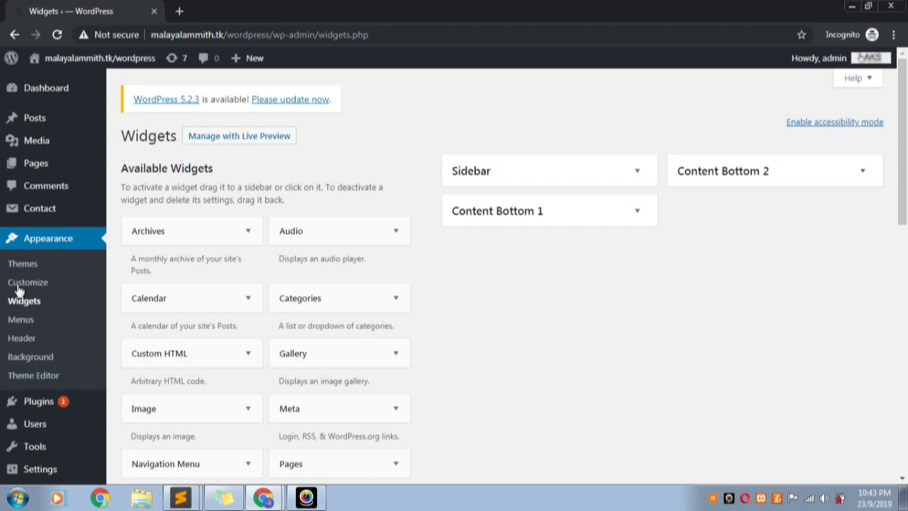
{"action": "scroll", "coordinate": [303, 359], "scroll_direction": "down", "scroll_amount": 3}
{"action": "scroll", "coordinate": [249, 304], "scroll_direction": "up", "scroll_amount": 3}
Enable widget accessibility mode and start adding an Archives widget
{"action": "left_click", "coordinate": [834, 128]}
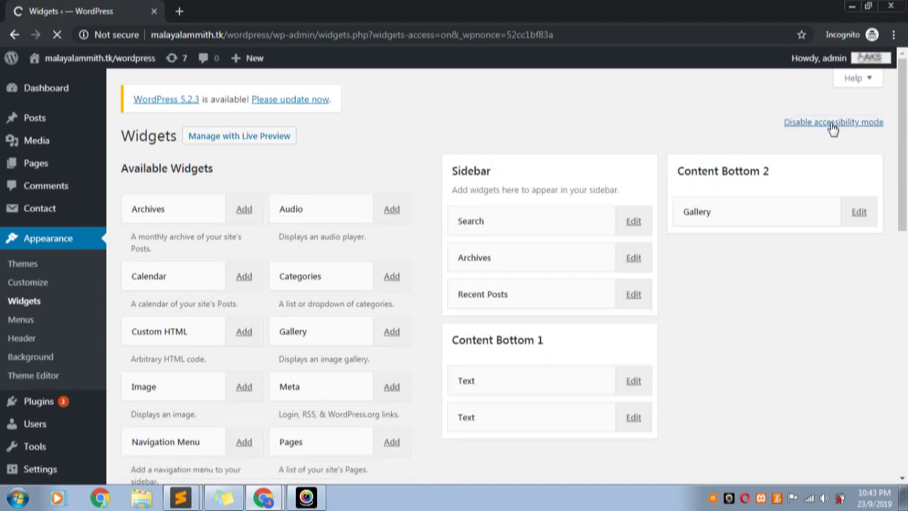
{"action": "left_click", "coordinate": [248, 212]}
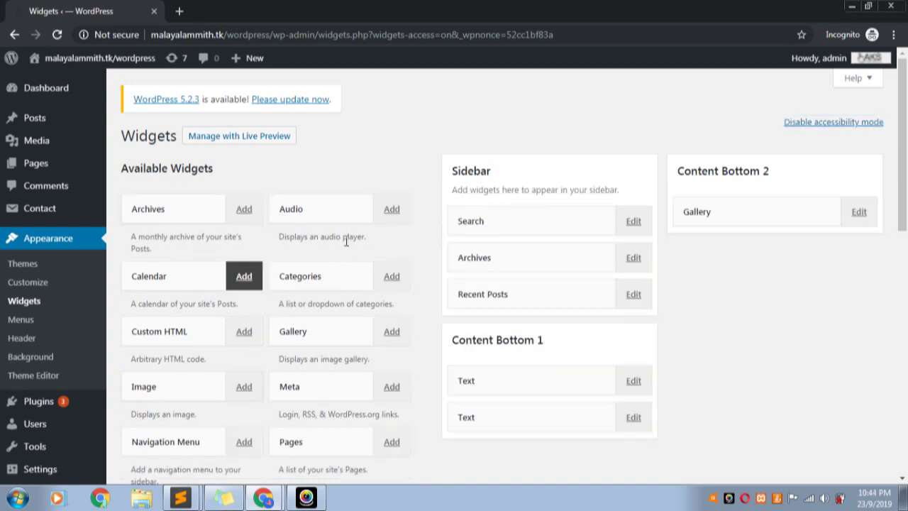
{"action": "scroll", "coordinate": [620, 247], "scroll_direction": "down", "scroll_amount": 1}
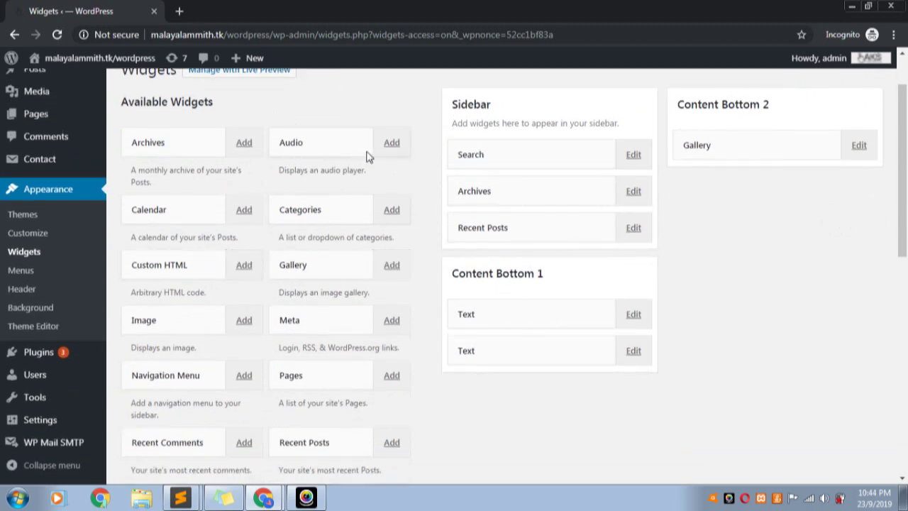
{"action": "left_click", "coordinate": [241, 144]}
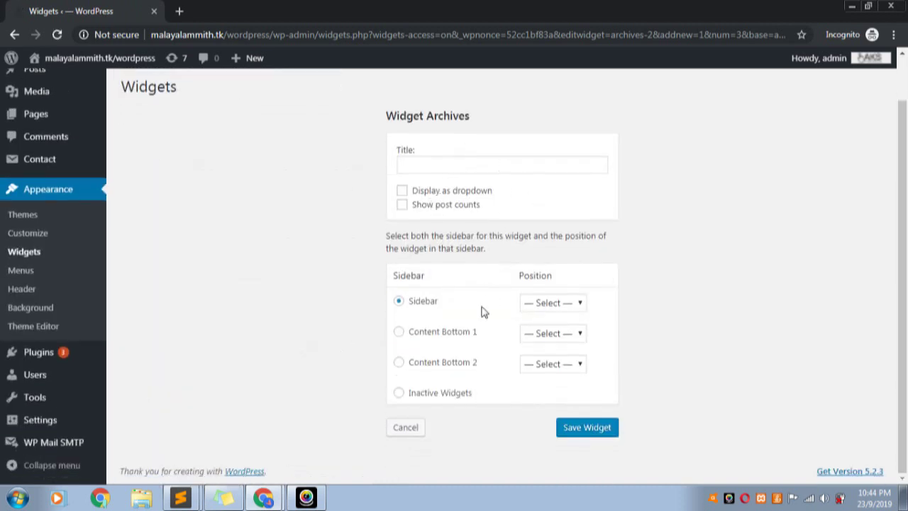
Review the Sidebar position list, then cancel adding Archives, leaving Search, Archives and Recent Posts unchanged
{"action": "left_click", "coordinate": [573, 305]}
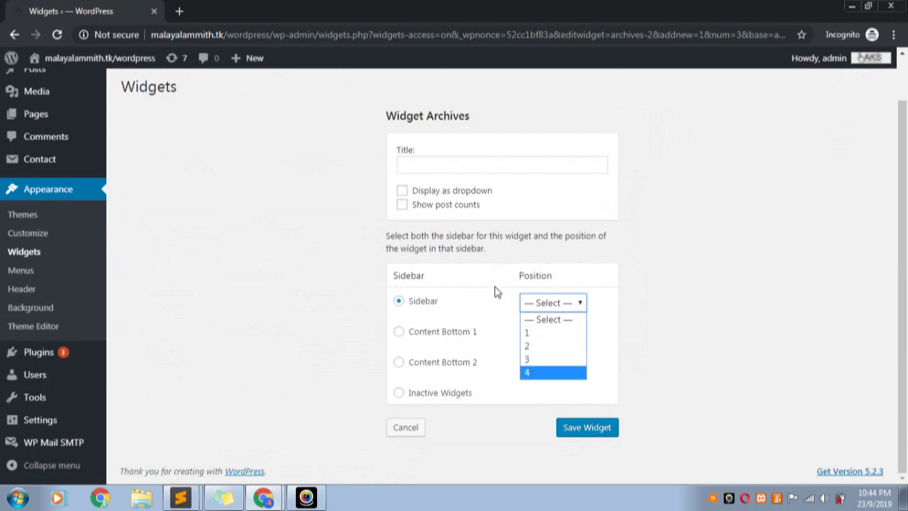
{"action": "scroll", "coordinate": [259, 259], "scroll_direction": "up", "scroll_amount": 1}
{"action": "scroll", "coordinate": [695, 349], "scroll_direction": "down", "scroll_amount": 1}
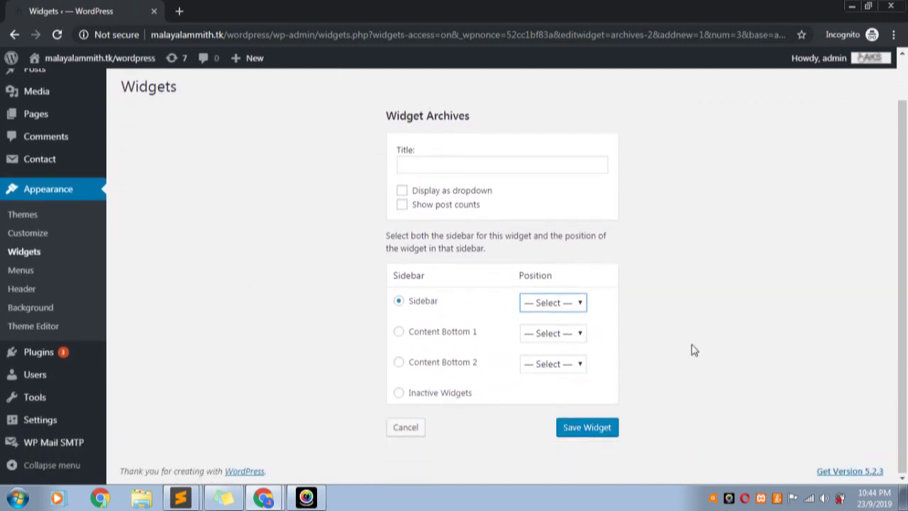
{"action": "left_click", "coordinate": [408, 430]}
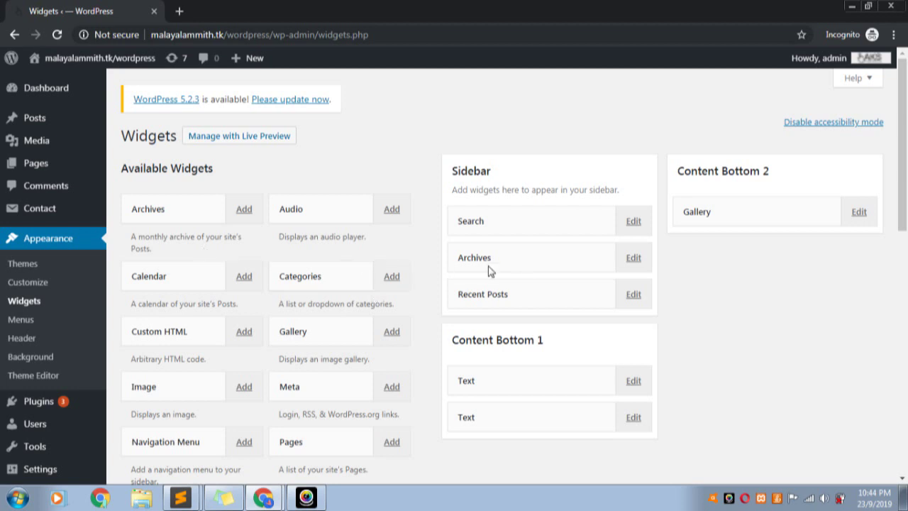
{"action": "scroll", "coordinate": [504, 283], "scroll_direction": "down", "scroll_amount": 3}
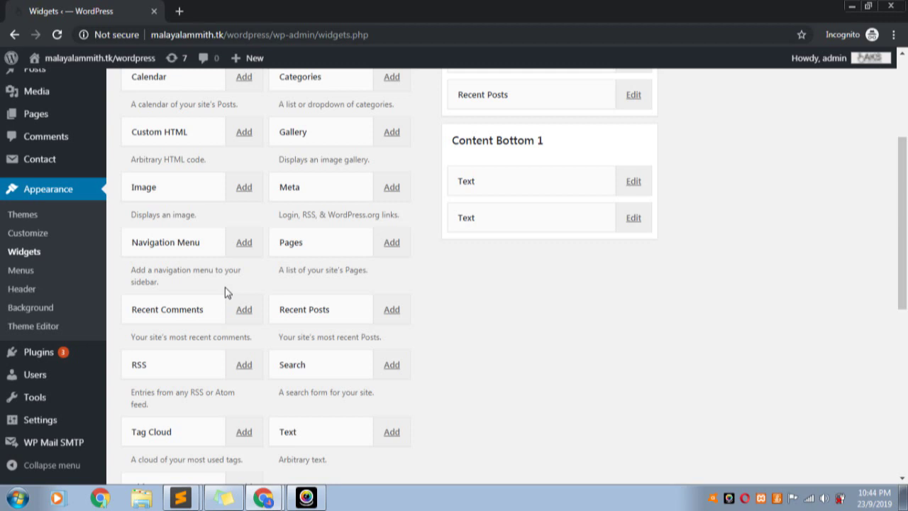
{"action": "scroll", "coordinate": [231, 294], "scroll_direction": "up", "scroll_amount": 3}
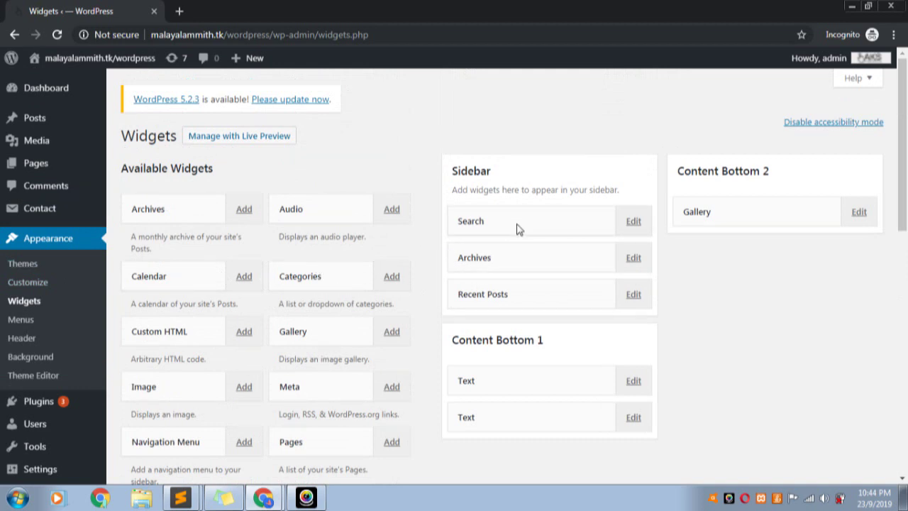
{"action": "scroll", "coordinate": [575, 238], "scroll_direction": "down", "scroll_amount": 3}
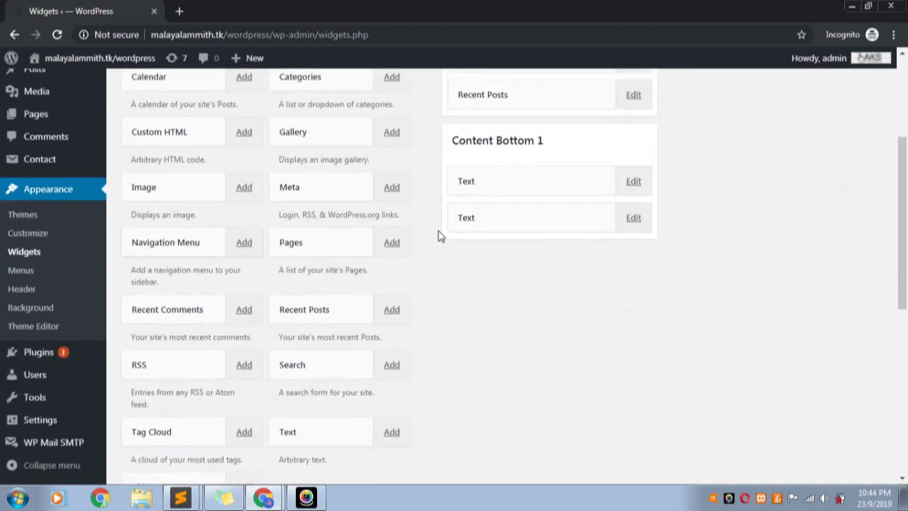
{"action": "scroll", "coordinate": [677, 231], "scroll_direction": "up", "scroll_amount": 2}
{"action": "scroll", "coordinate": [678, 231], "scroll_direction": "up", "scroll_amount": 2}
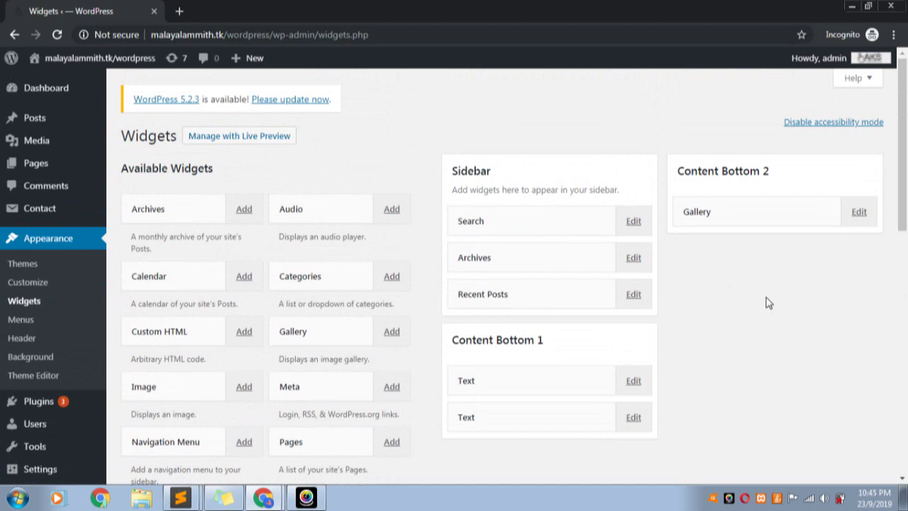